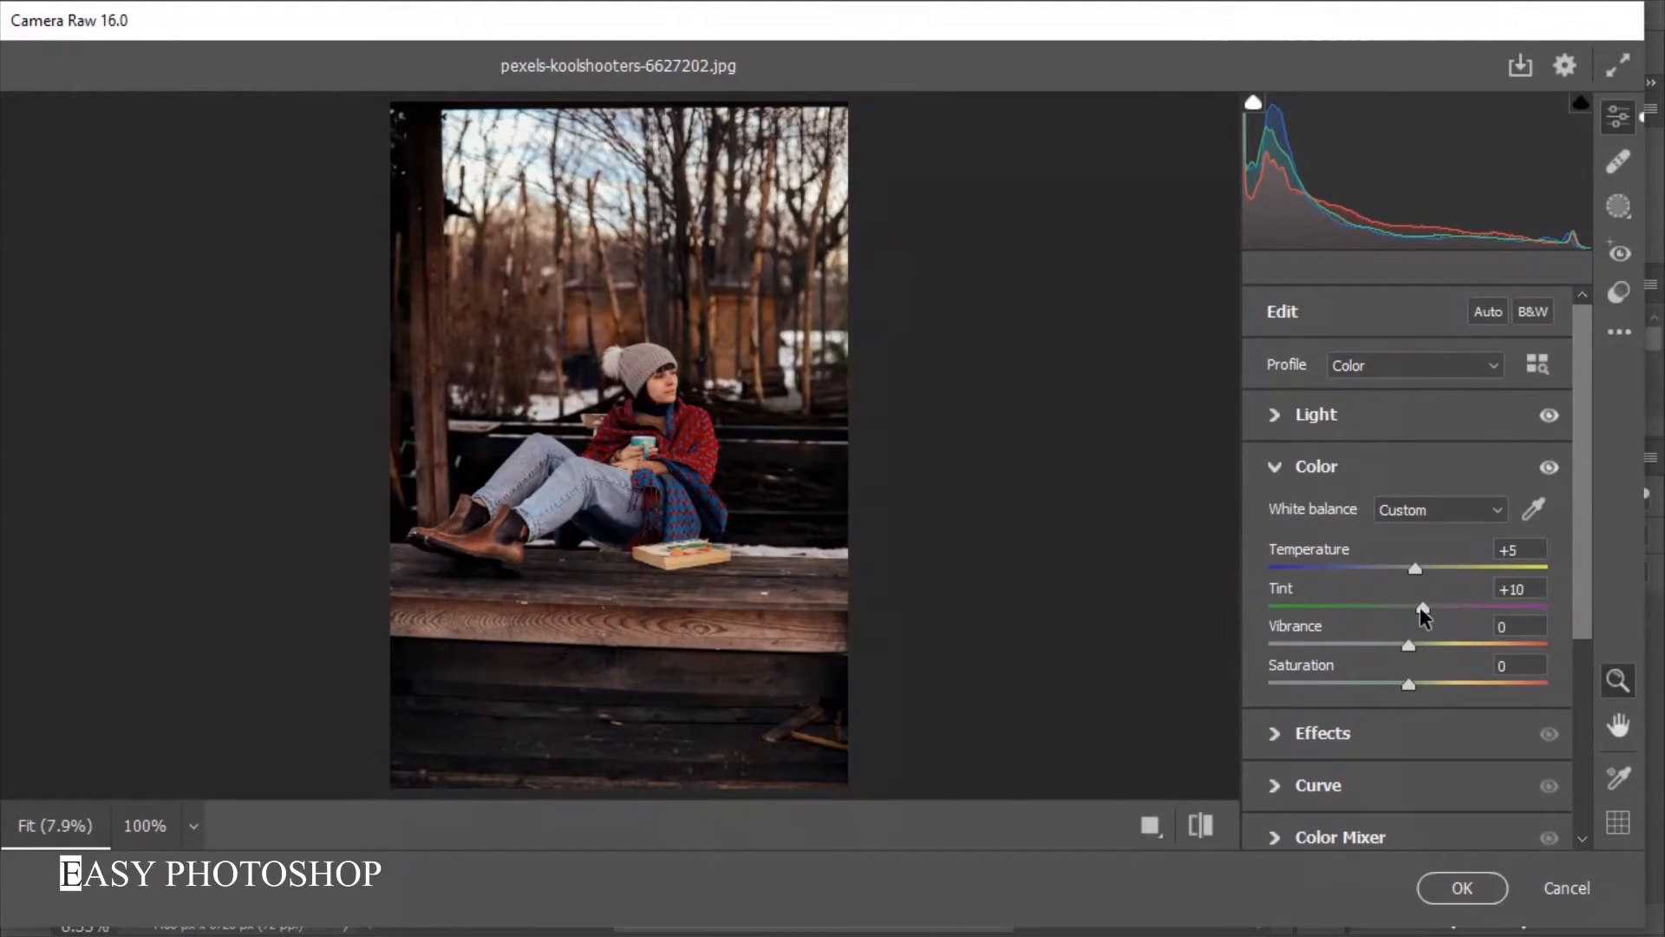
# Slightly raise the photo's Vibrance in the Color adjustments.
pyautogui.moveTo(1410, 644); pyautogui.dragTo(1438, 646)
pyautogui.click(1273, 468)
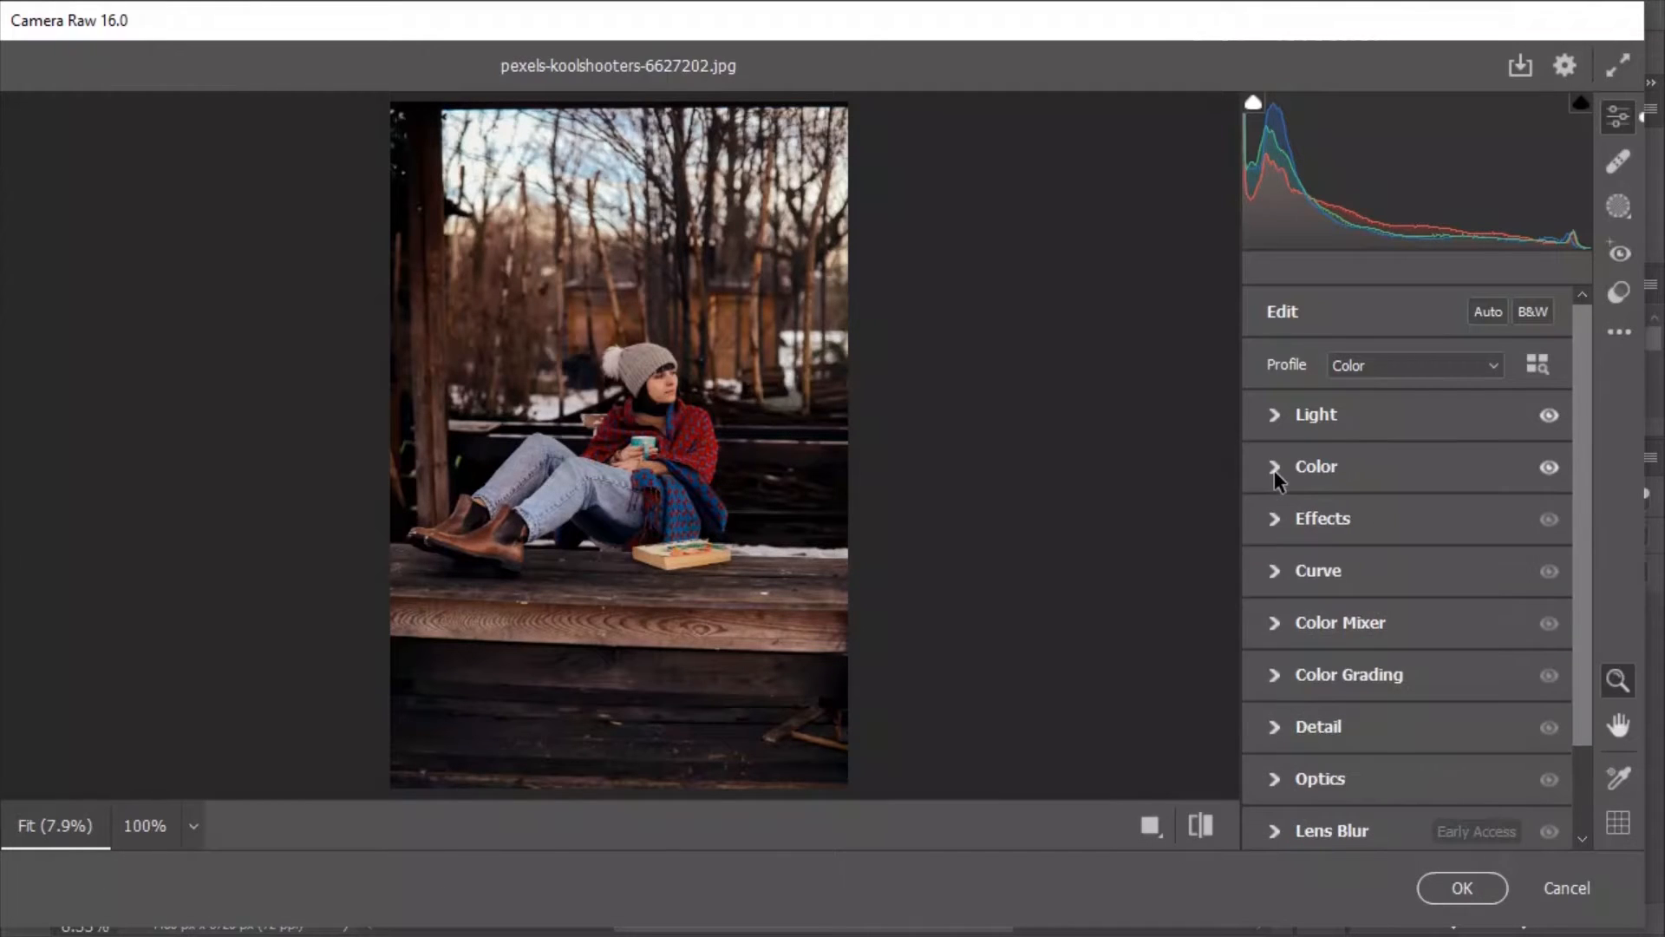
# Set the Clarity effect to +20 and darken the Vignette to about -8.
pyautogui.click(1276, 517)
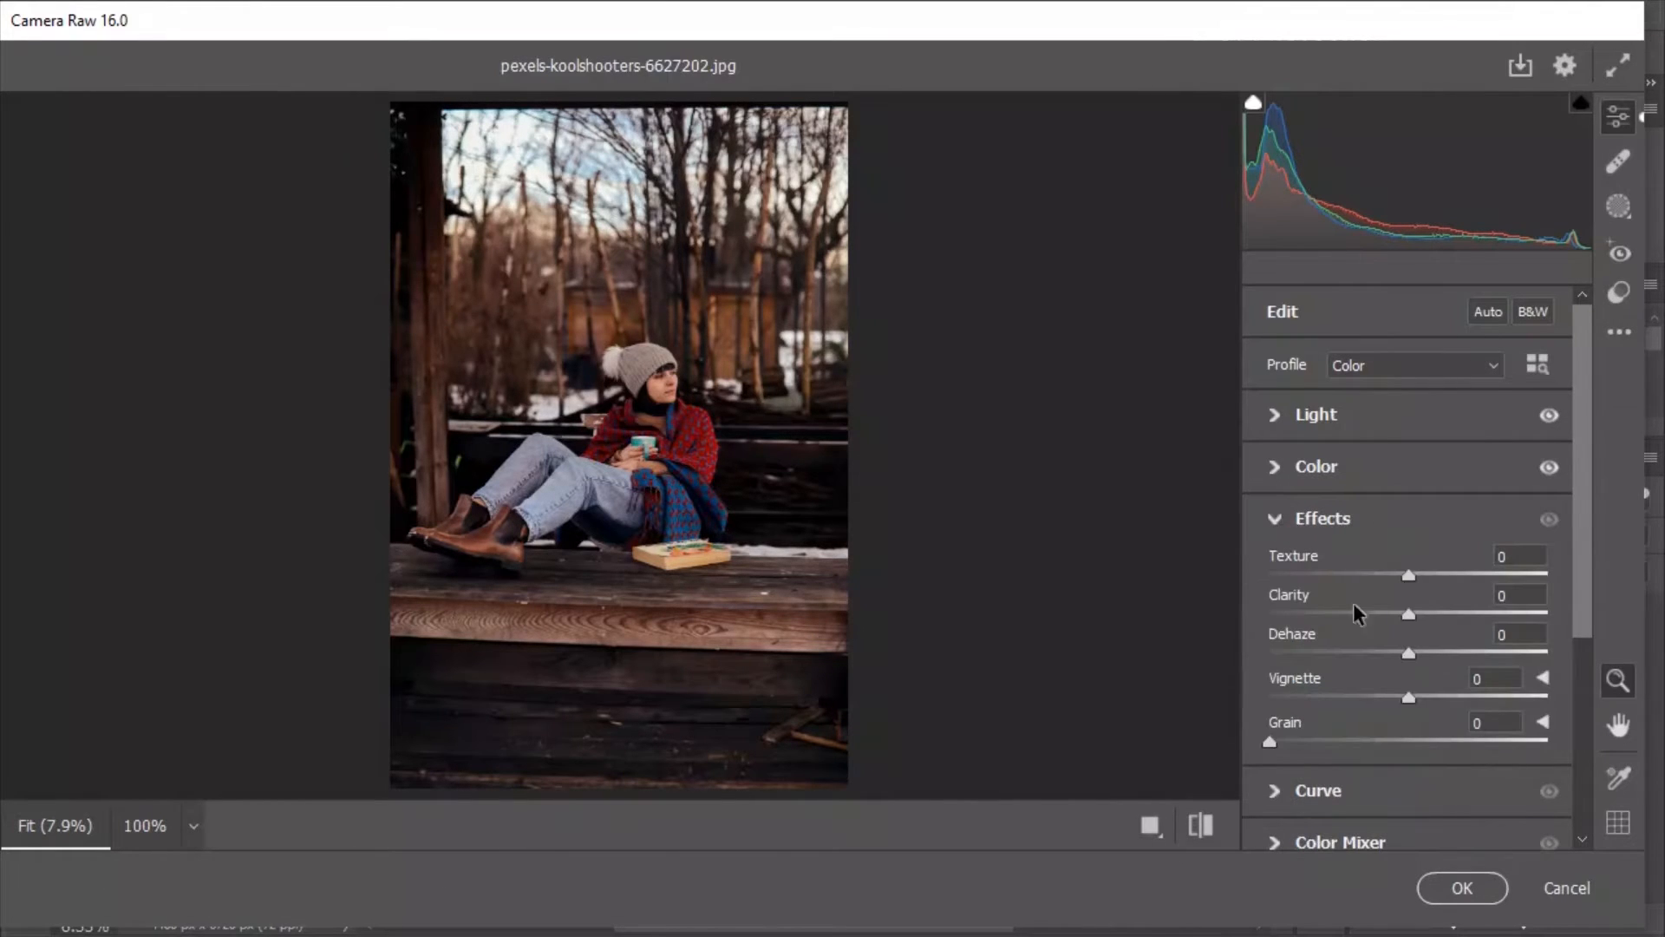
pyautogui.moveTo(1409, 615); pyautogui.dragTo(1429, 623)
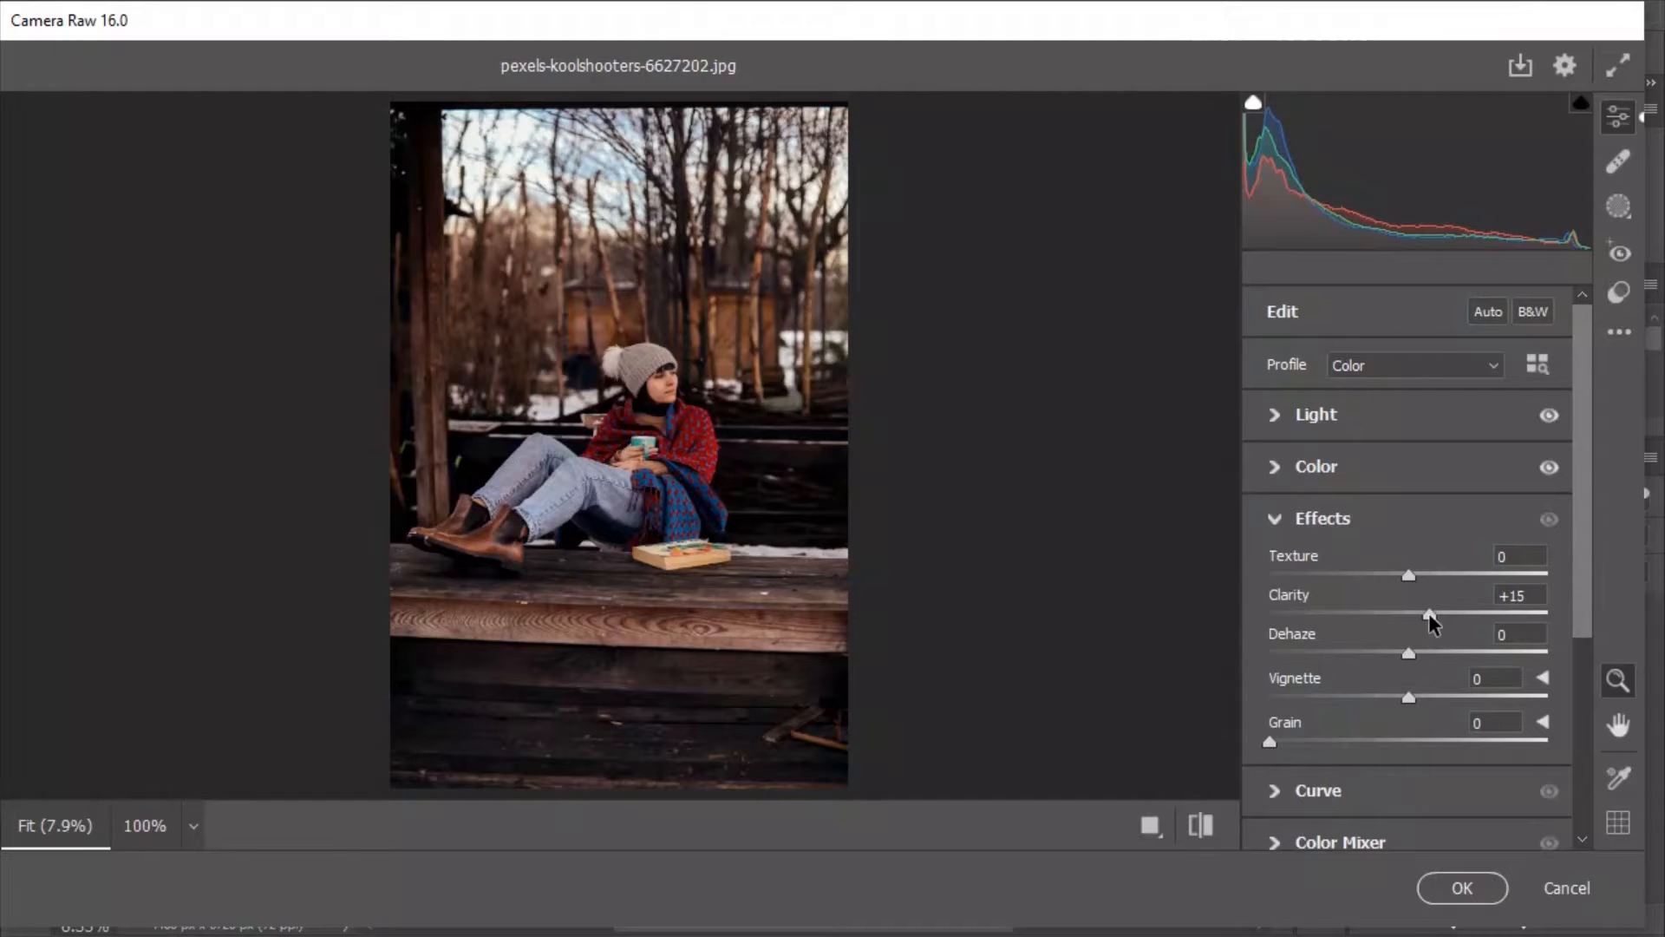
pyautogui.moveTo(1437, 629); pyautogui.dragTo(1435, 636)
pyautogui.moveTo(1408, 697); pyautogui.dragTo(1388, 692)
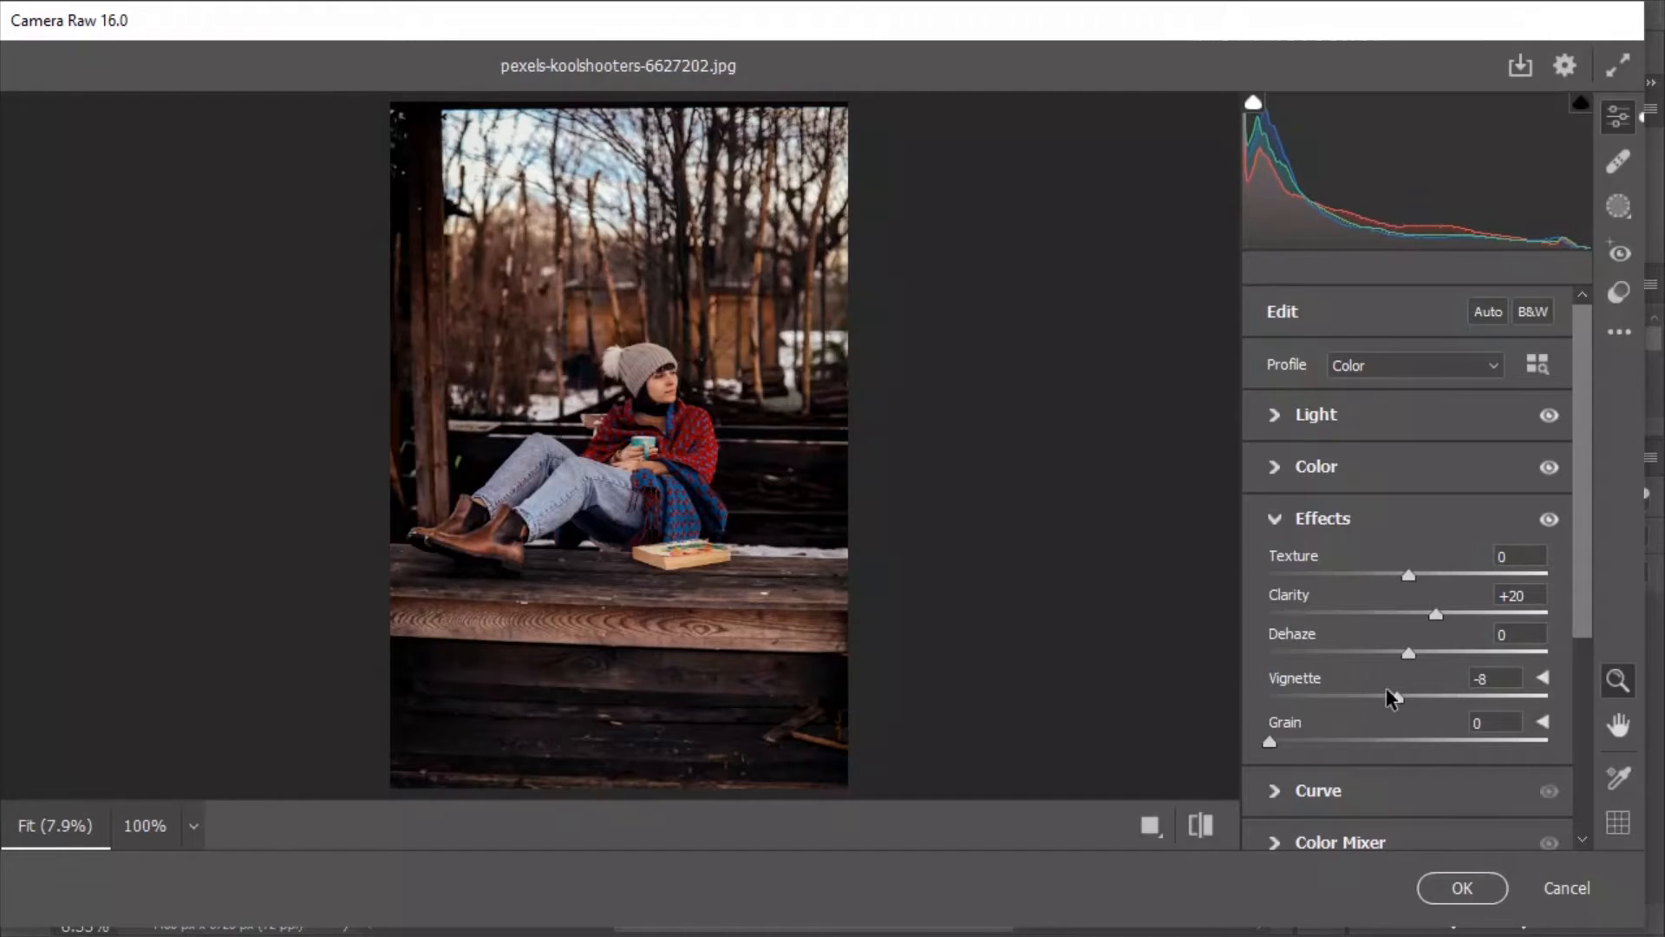
pyautogui.click(1274, 520)
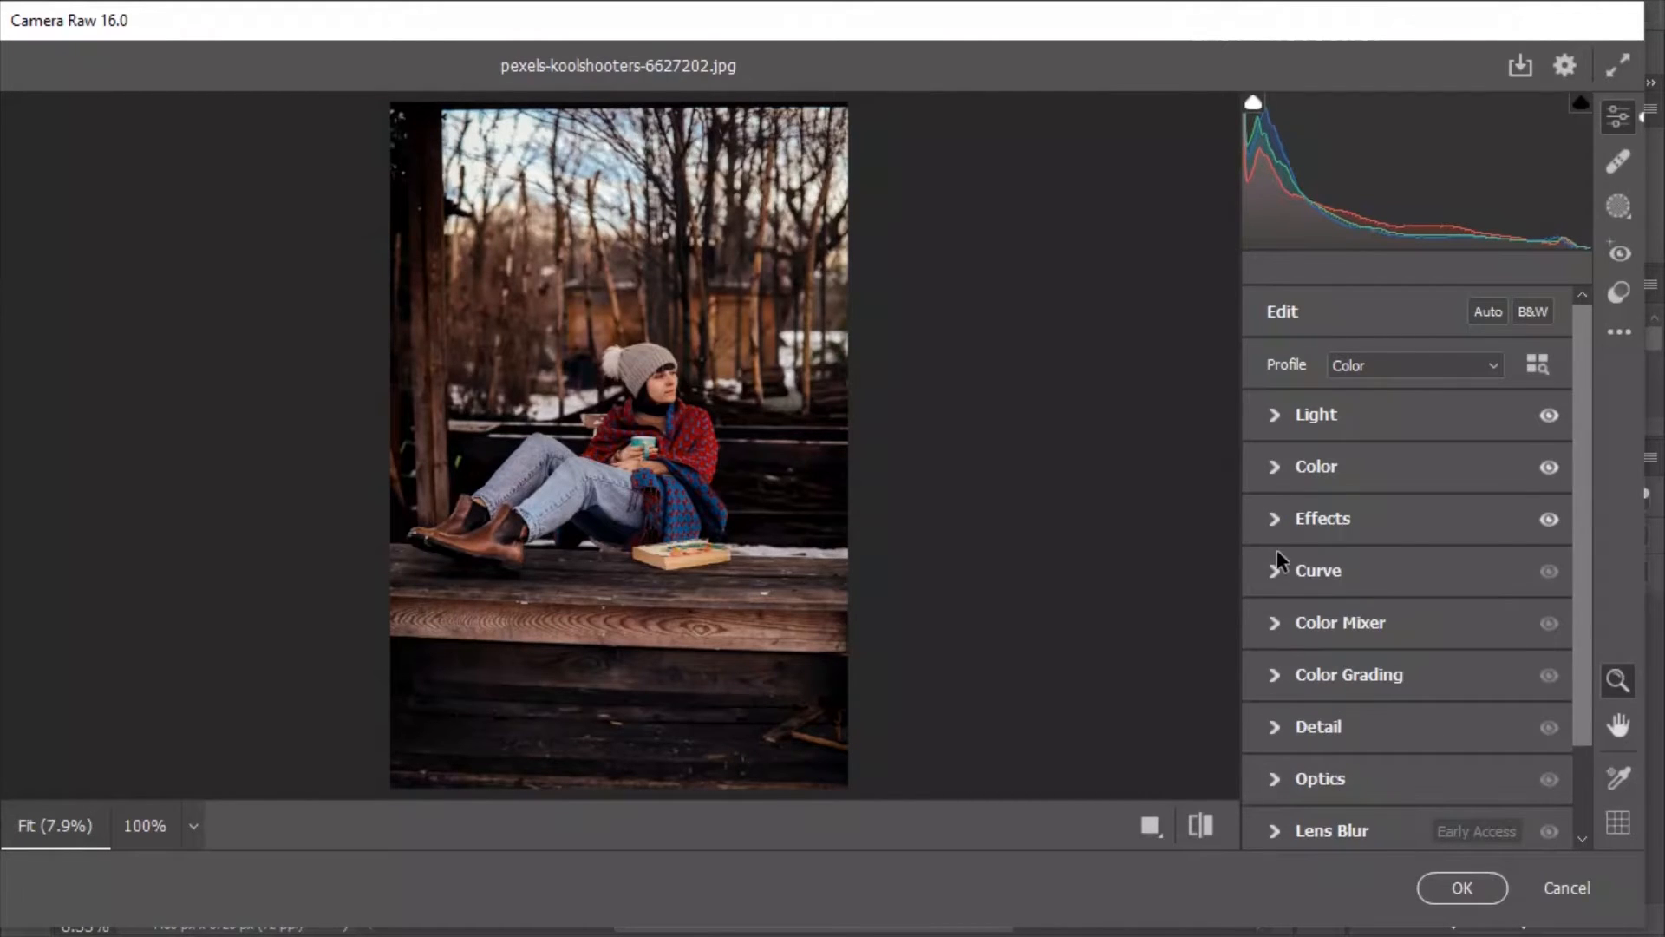
# Shift the Color Mixer hues to +50 for Reds, -31 for Oranges and -100 for Yellows.
pyautogui.click(1275, 618)
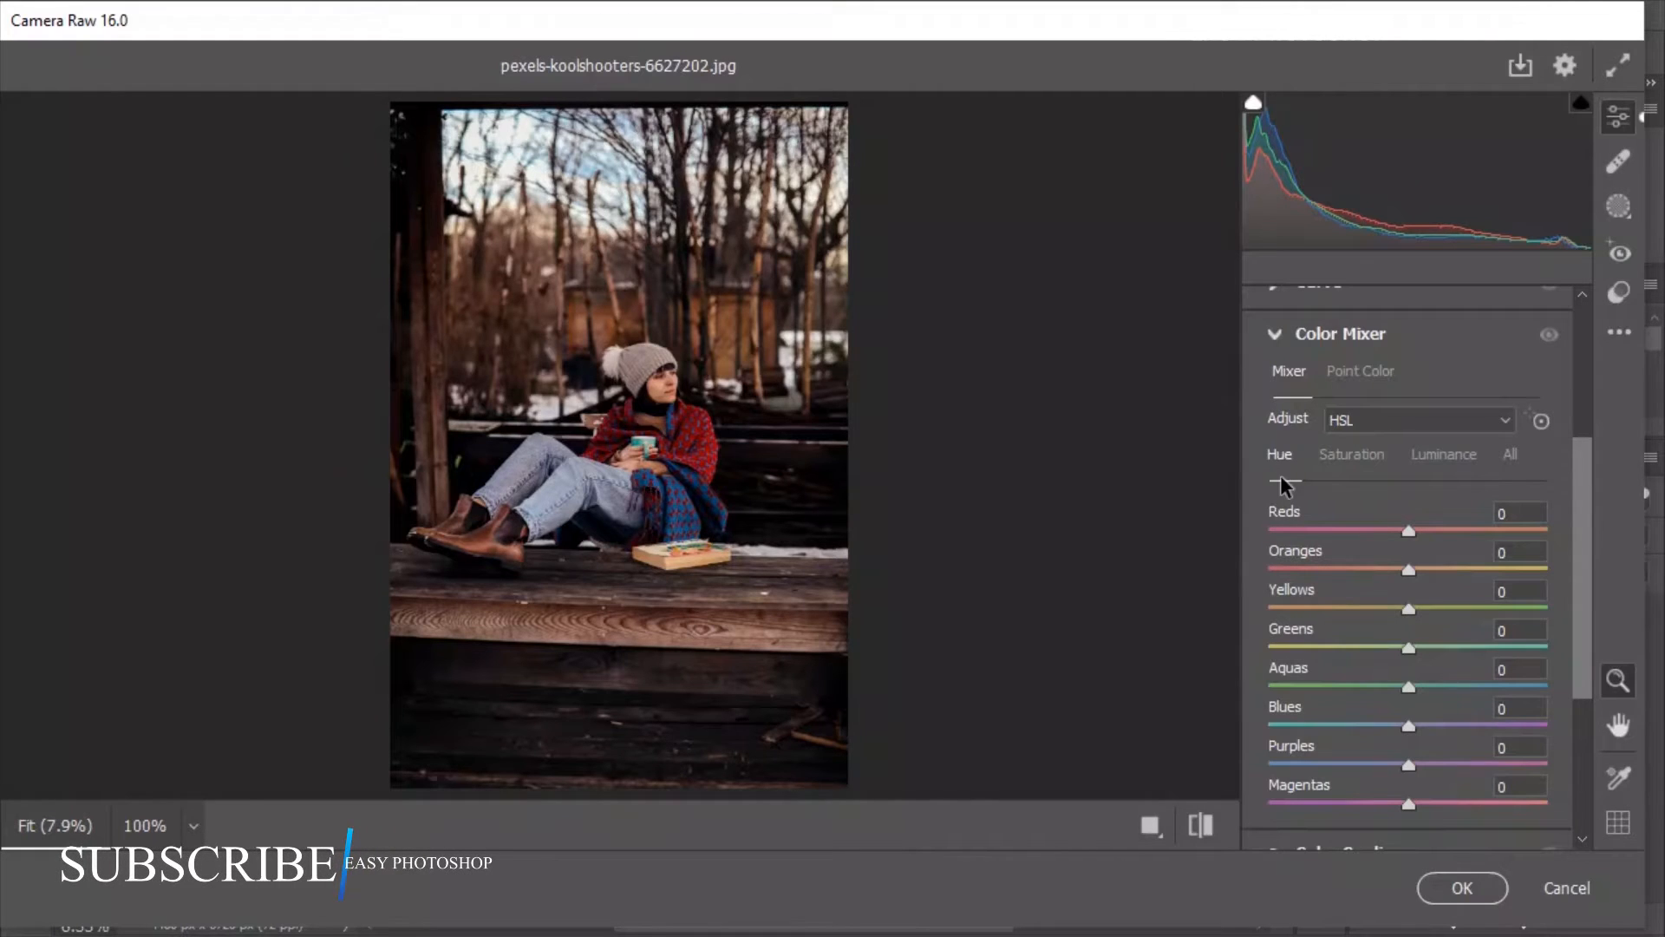
pyautogui.moveTo(1409, 536); pyautogui.dragTo(1477, 544)
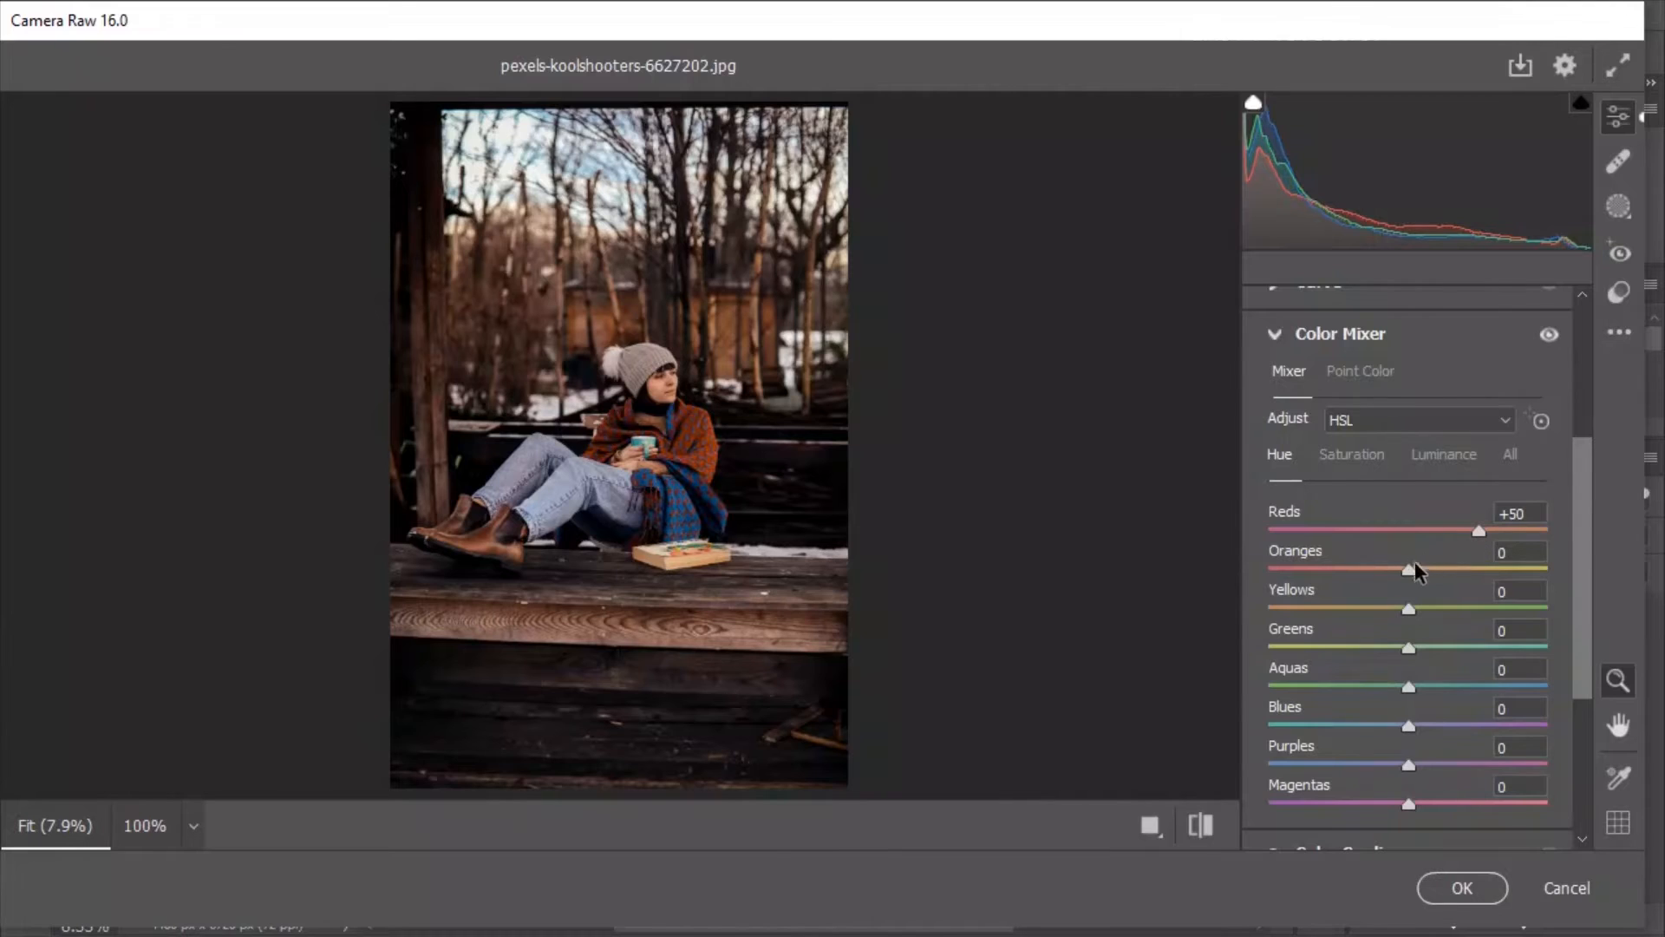
pyautogui.moveTo(1407, 569); pyautogui.dragTo(1366, 579)
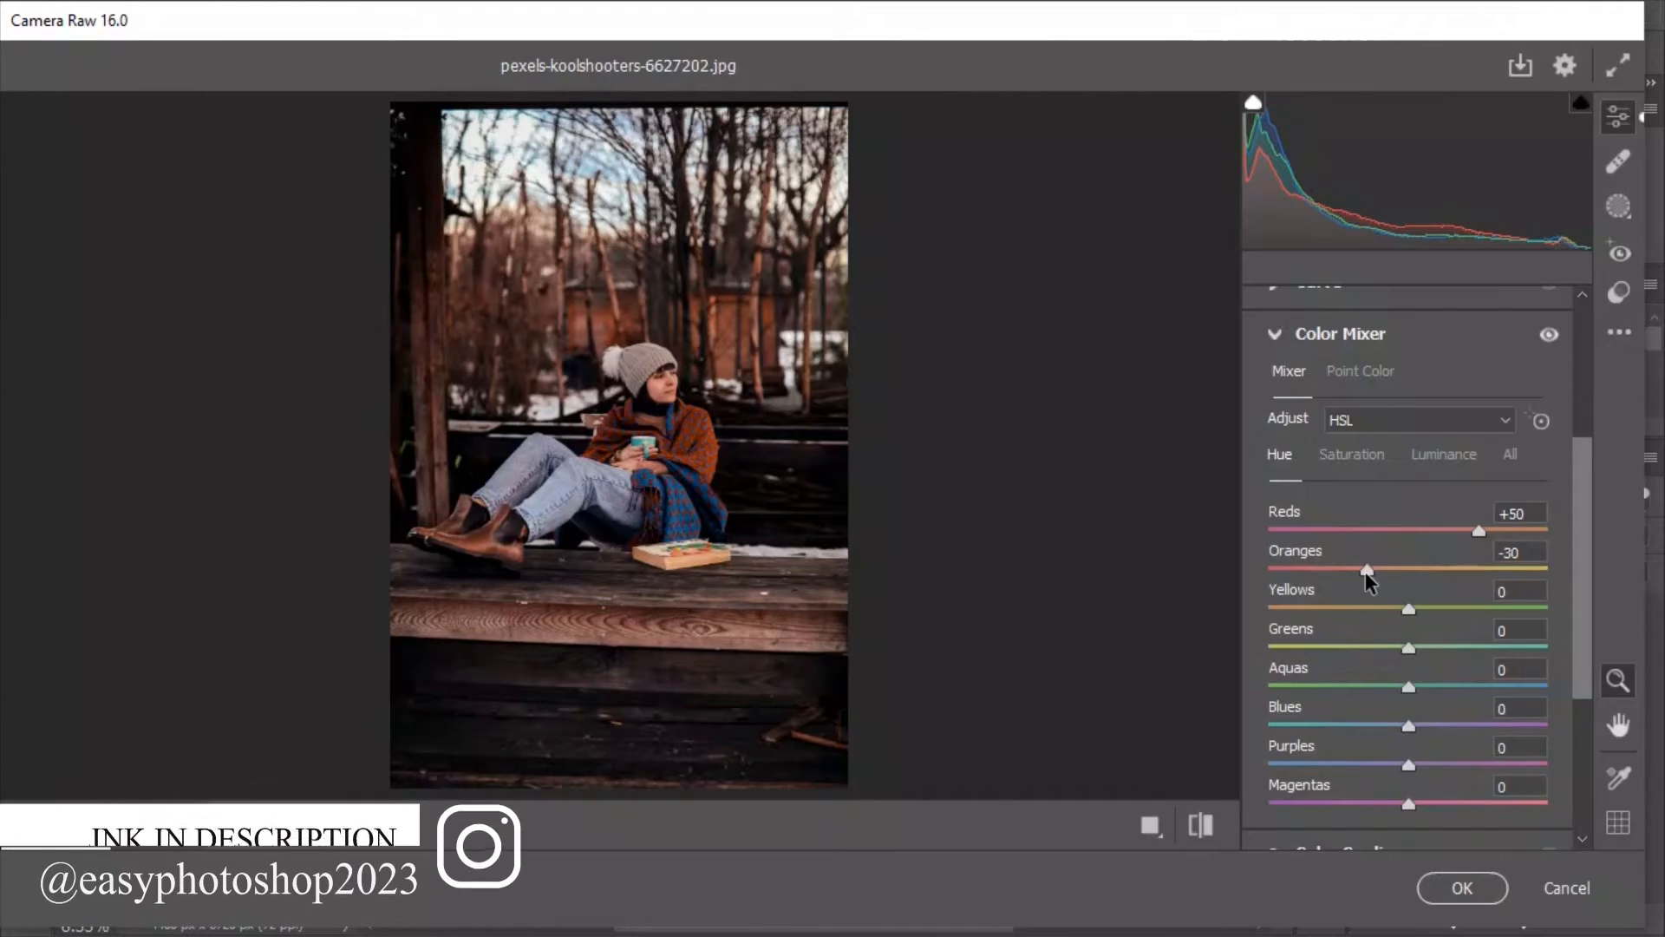
pyautogui.moveTo(1365, 570); pyautogui.dragTo(1264, 609)
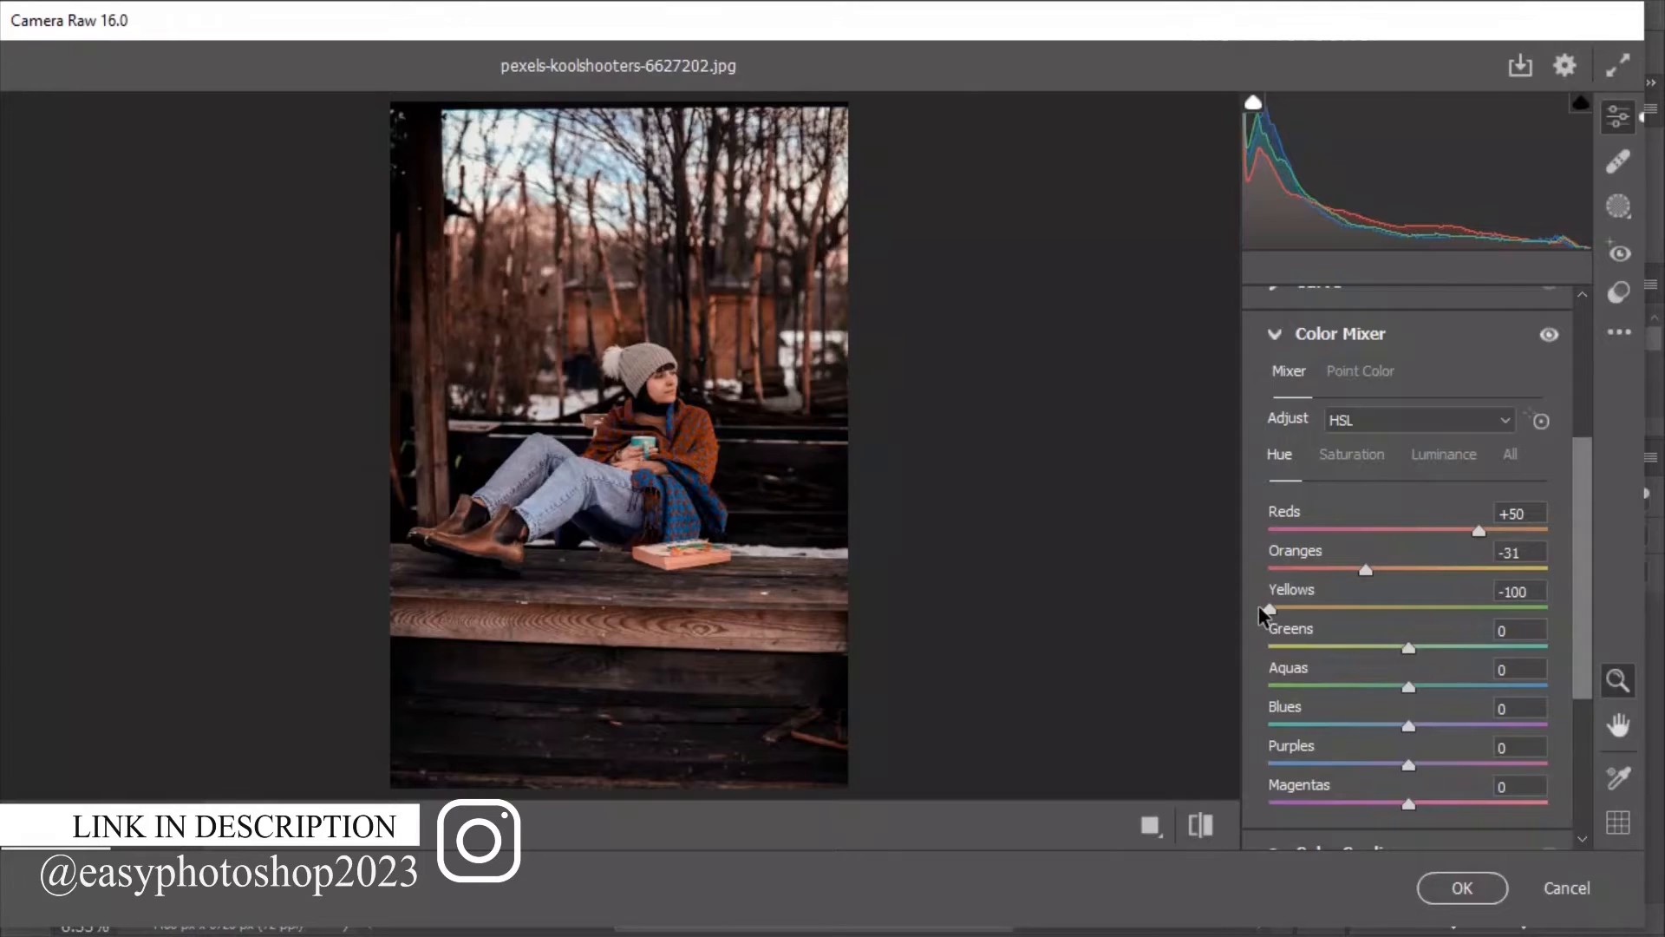
# Set the Color Mixer saturation to -25 for Oranges and -100 for Yellows, Greens, Aquas, Blues, Purples and Magentas.
pyautogui.click(1355, 457)
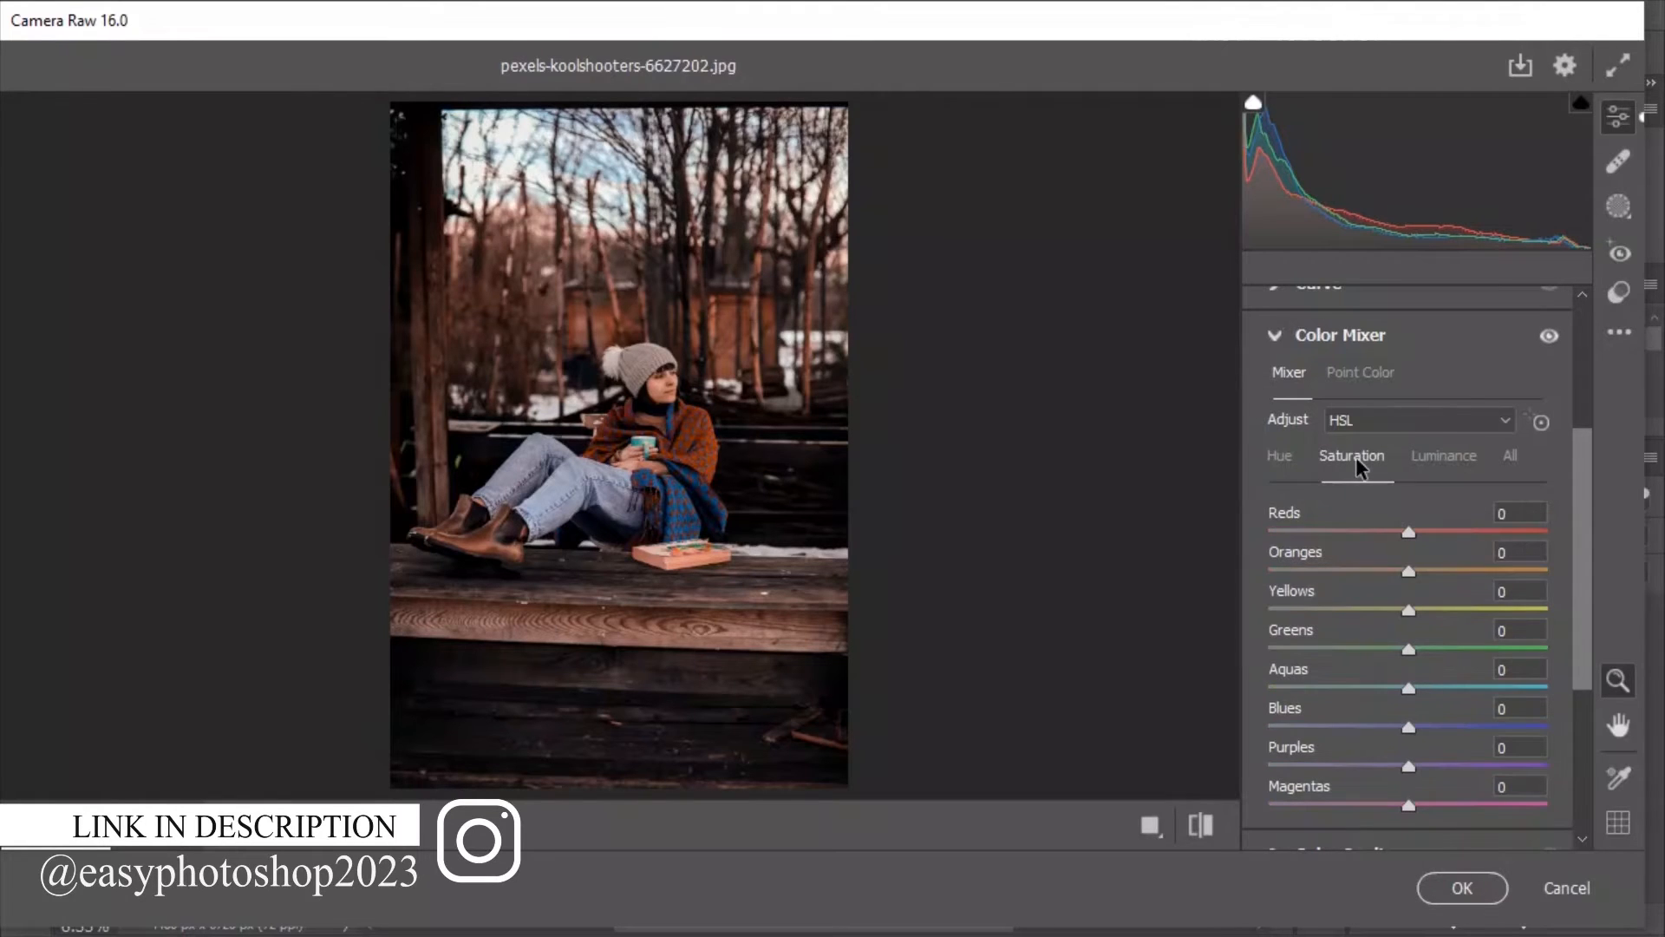
pyautogui.moveTo(1408, 571); pyautogui.dragTo(1249, 612)
pyautogui.moveTo(1366, 651); pyautogui.dragTo(1227, 655)
pyautogui.moveTo(1409, 688); pyautogui.dragTo(1274, 687)
pyautogui.moveTo(1364, 728); pyautogui.dragTo(1197, 725)
pyautogui.moveTo(1274, 687); pyautogui.dragTo(1240, 693)
pyautogui.moveTo(1390, 765); pyautogui.dragTo(1218, 774)
pyautogui.moveTo(1331, 806); pyautogui.dragTo(1227, 808)
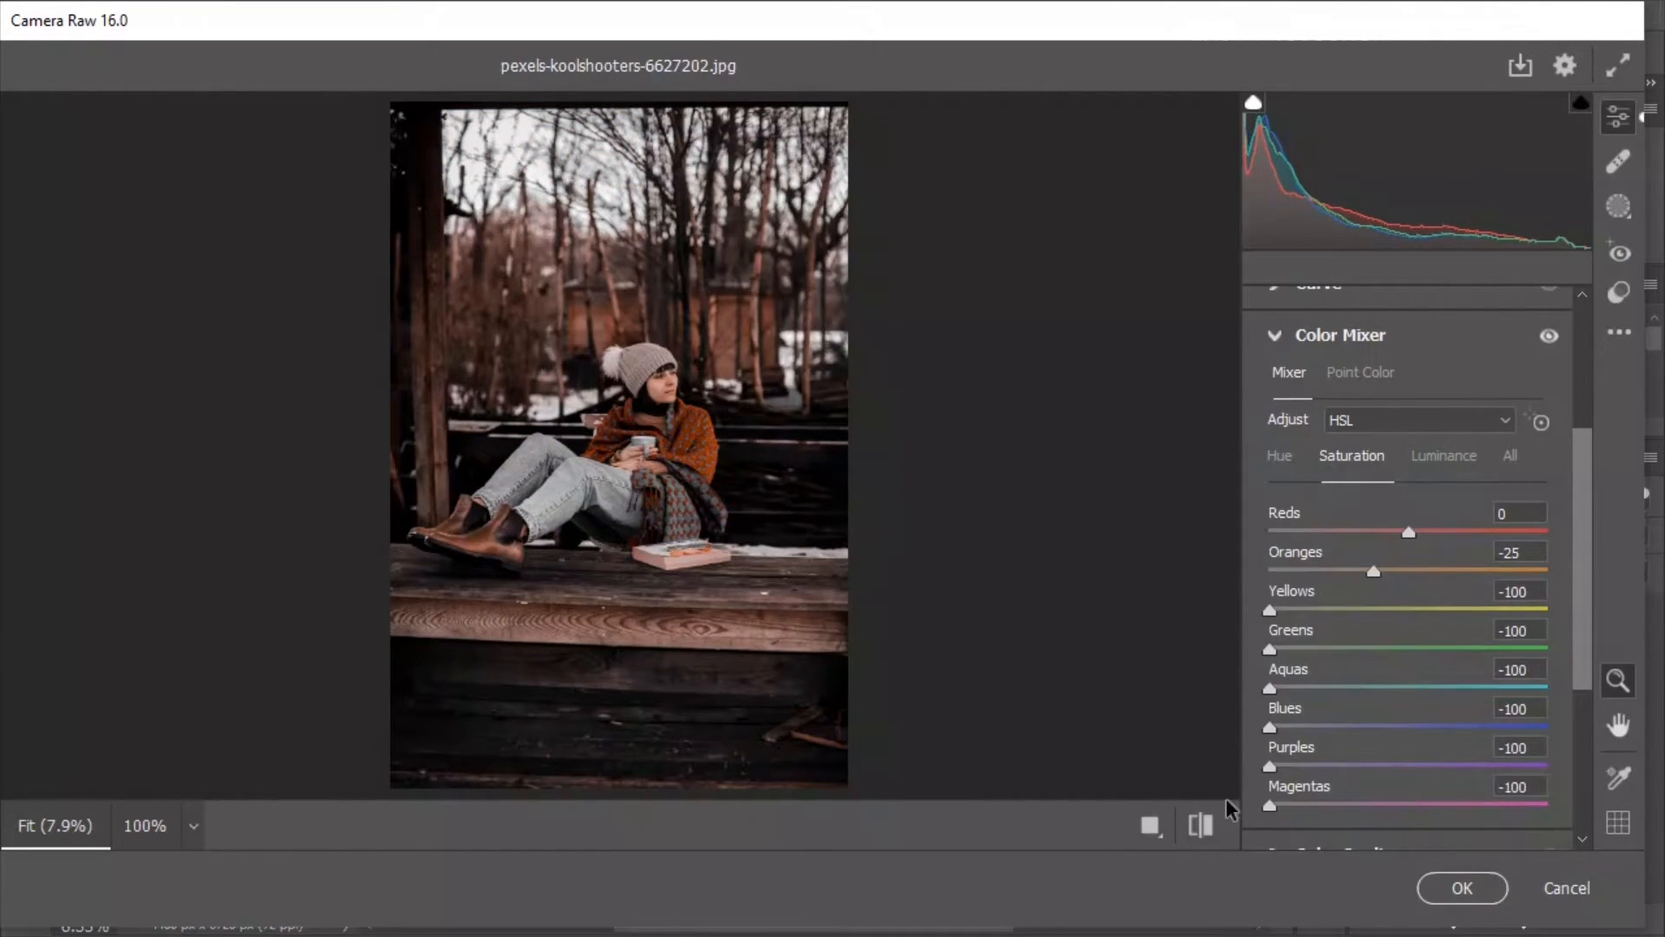
# Set the Color Mixer luminance to +10 for Reds through Blues, and slightly raise Purples and Magentas.
pyautogui.click(1445, 462)
pyautogui.moveTo(1407, 531); pyautogui.dragTo(1423, 727)
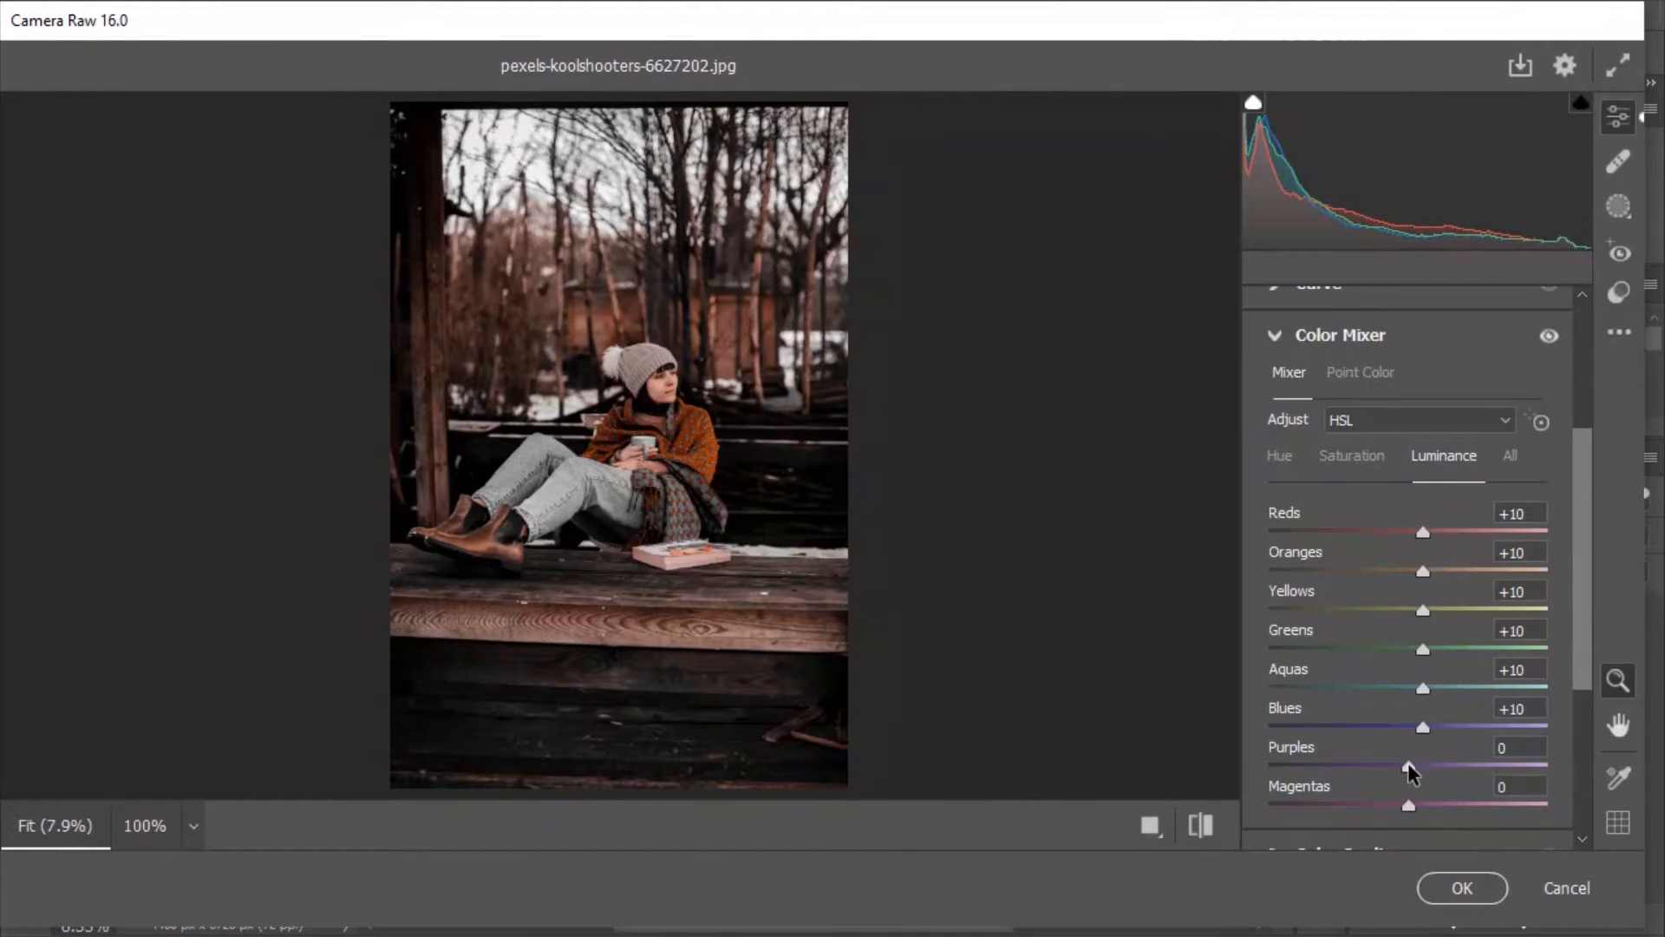
pyautogui.scroll(3, 1412, 774)
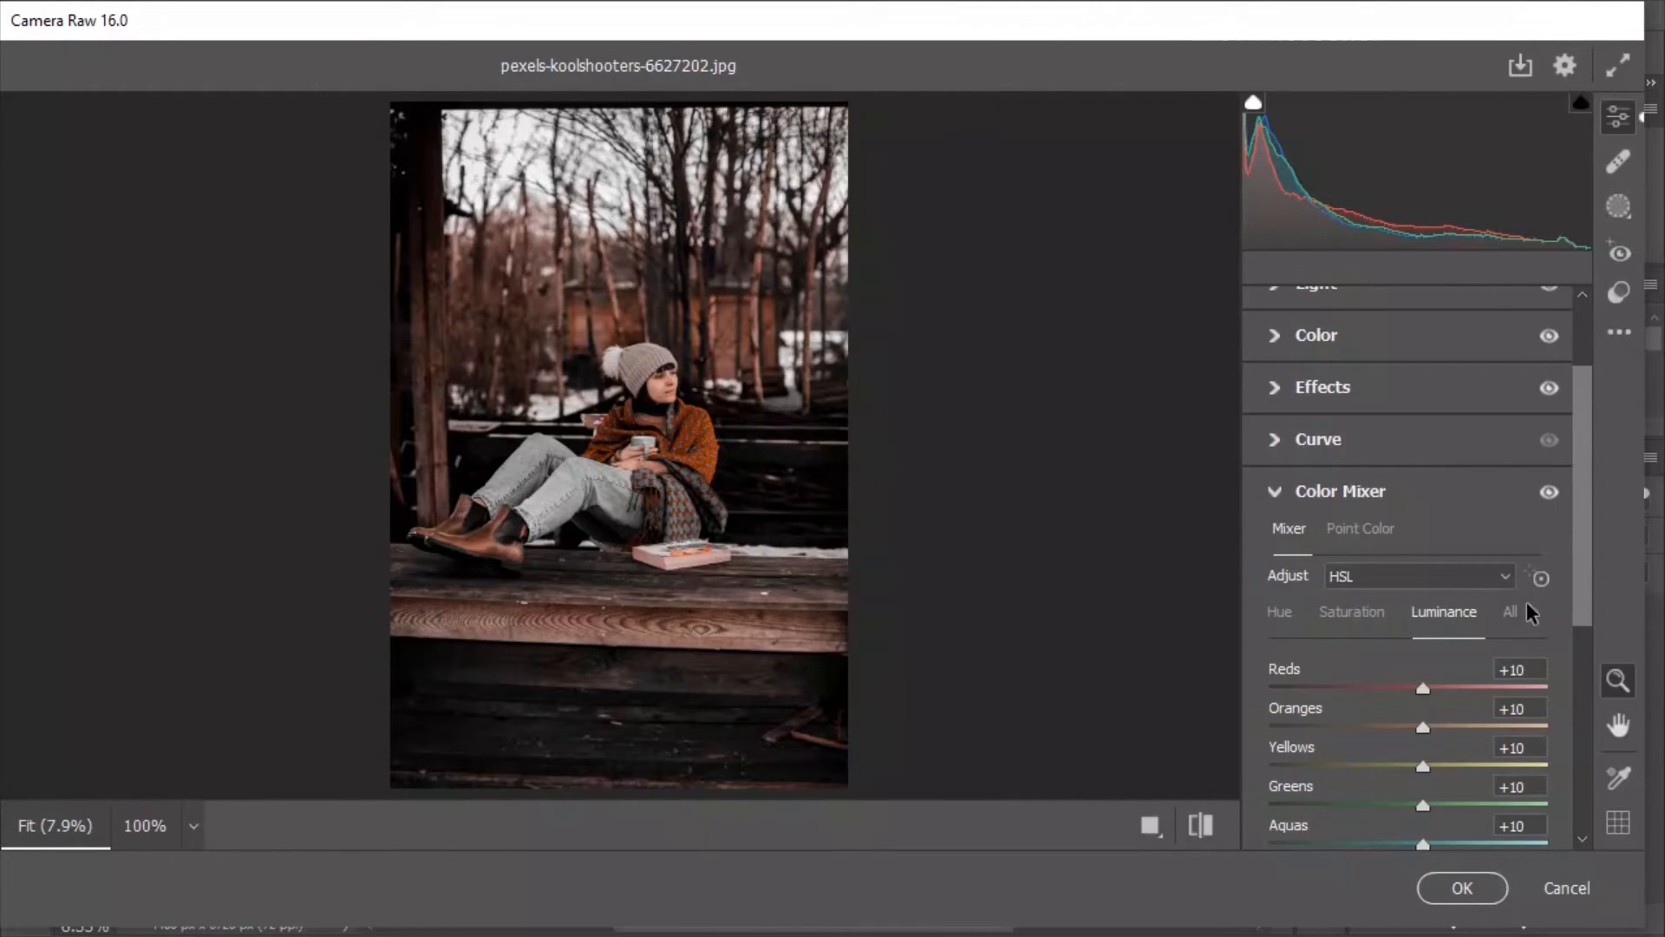
pyautogui.scroll(-4, 1576, 605)
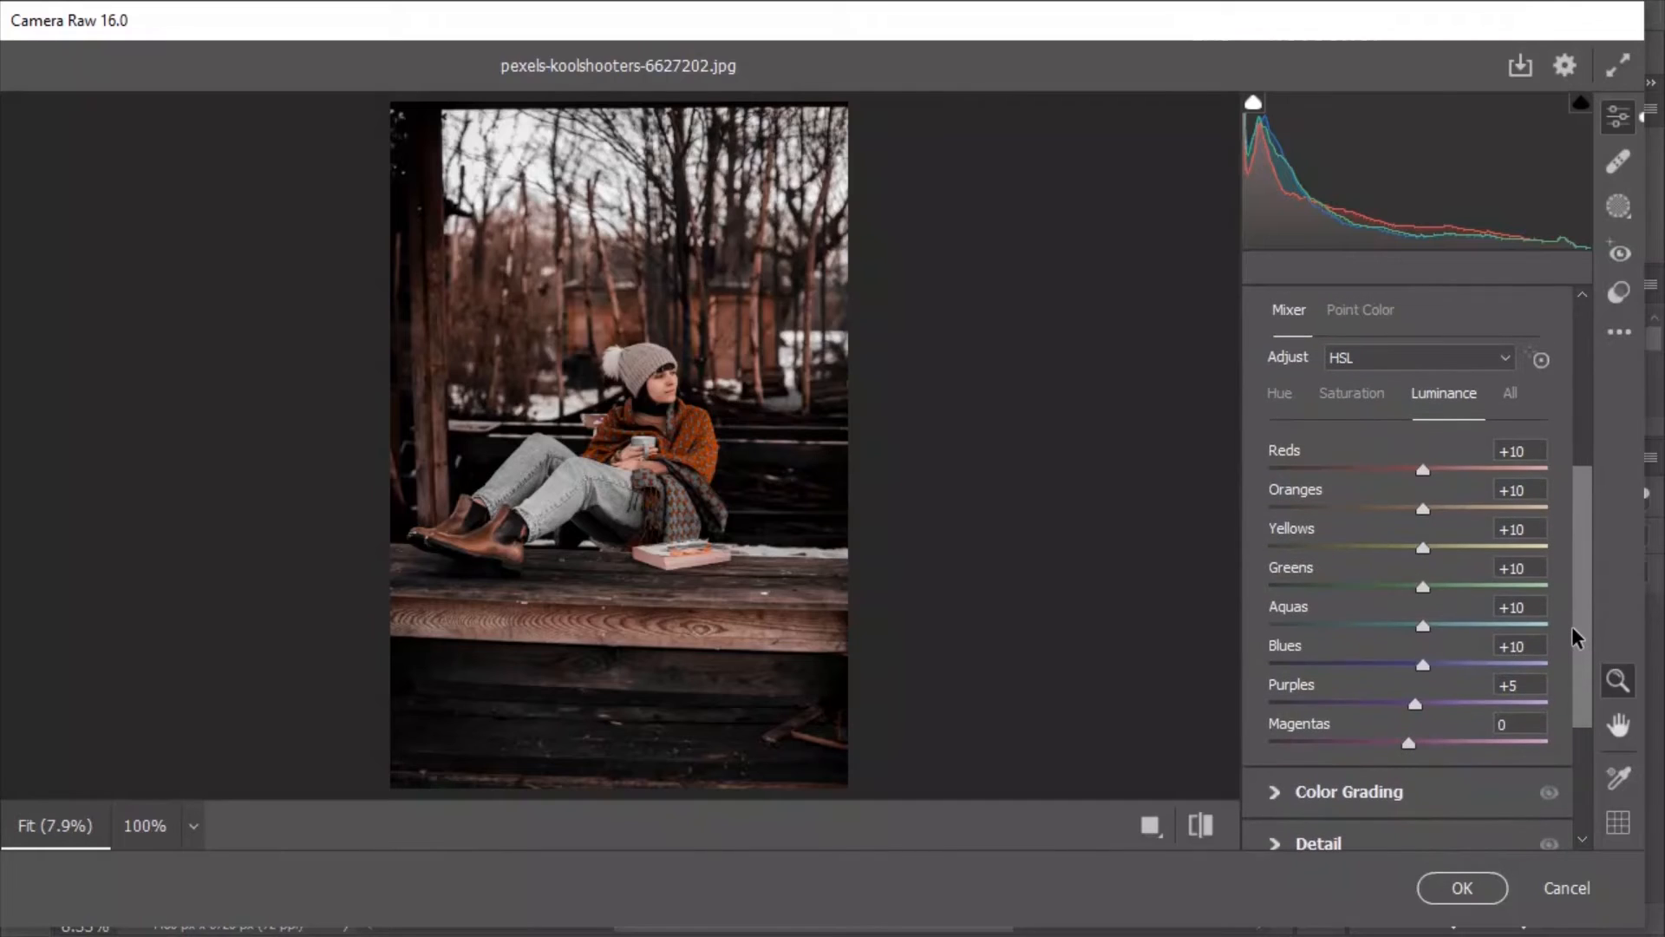
pyautogui.moveTo(1419, 709); pyautogui.dragTo(1426, 754)
pyautogui.scroll(2, 1576, 662)
pyautogui.click(1277, 358)
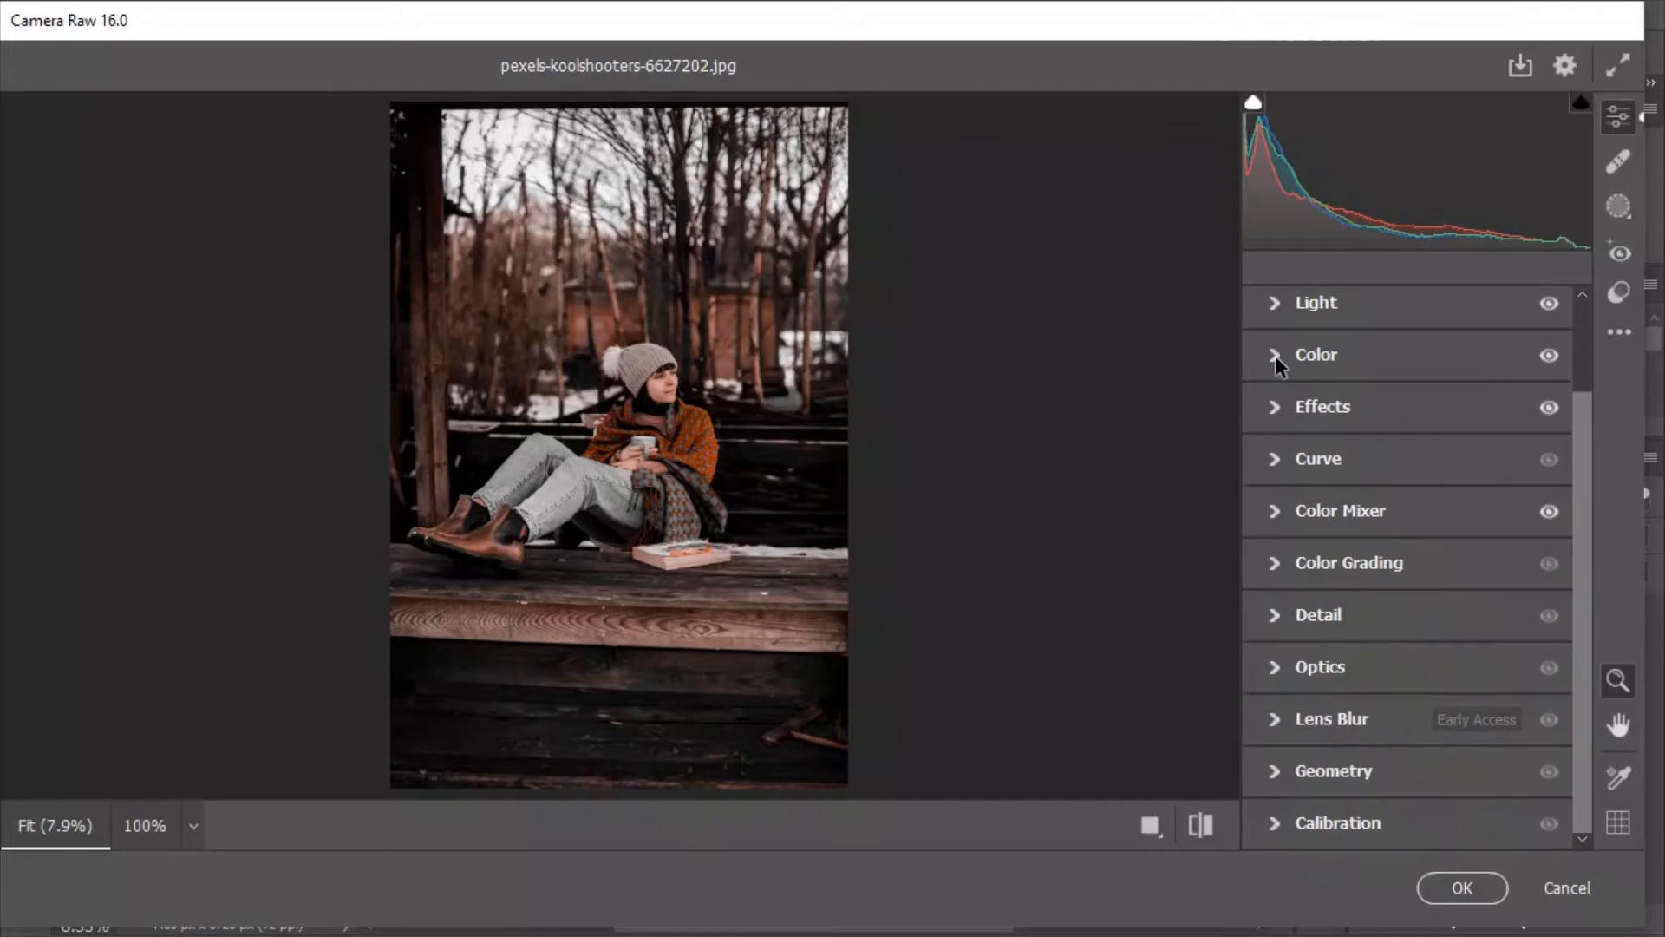
# Tint the shadows blue in Color Grading with hue 219 and saturation 69.
pyautogui.click(1276, 568)
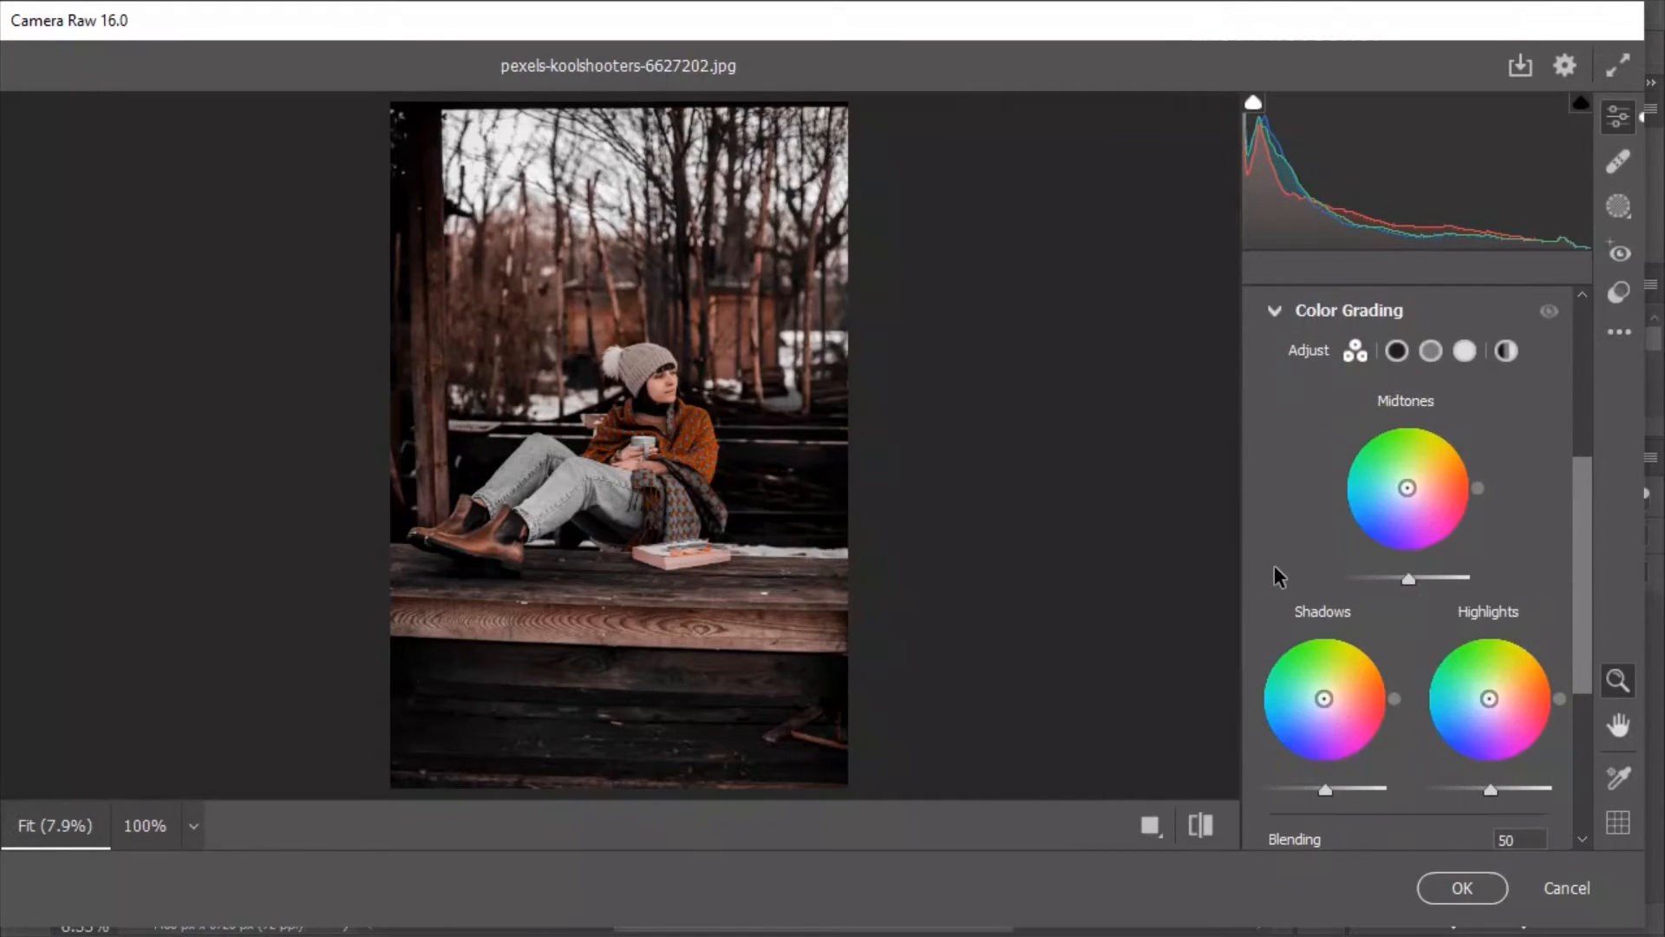
pyautogui.click(1396, 351)
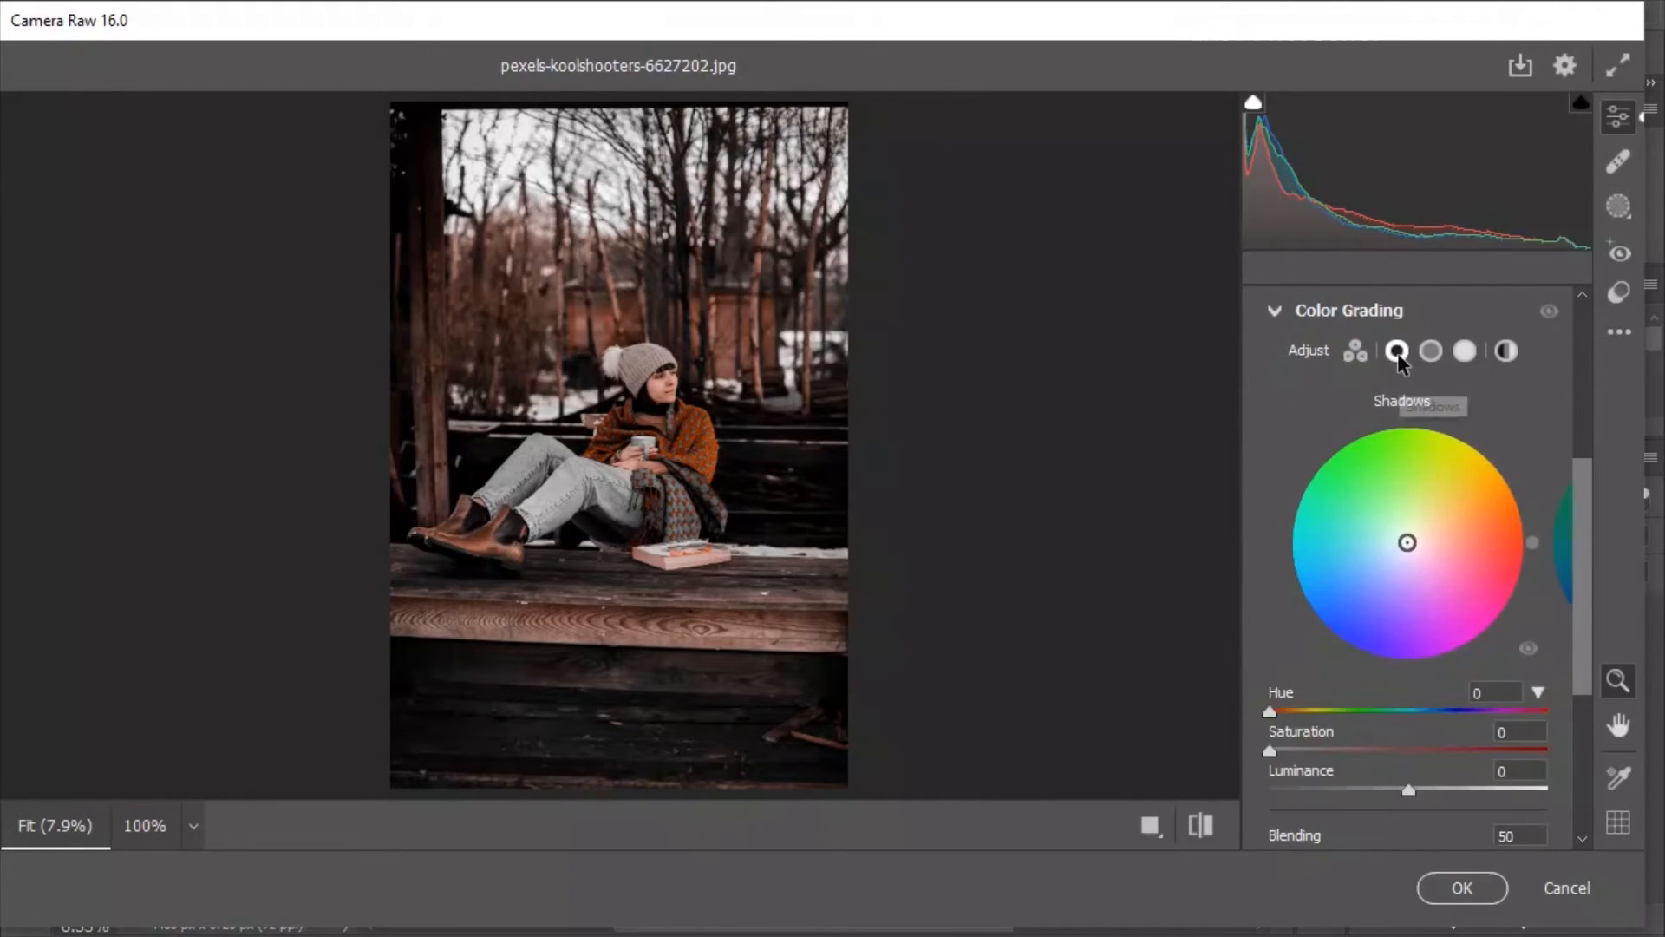
pyautogui.moveTo(1268, 705); pyautogui.dragTo(1444, 745)
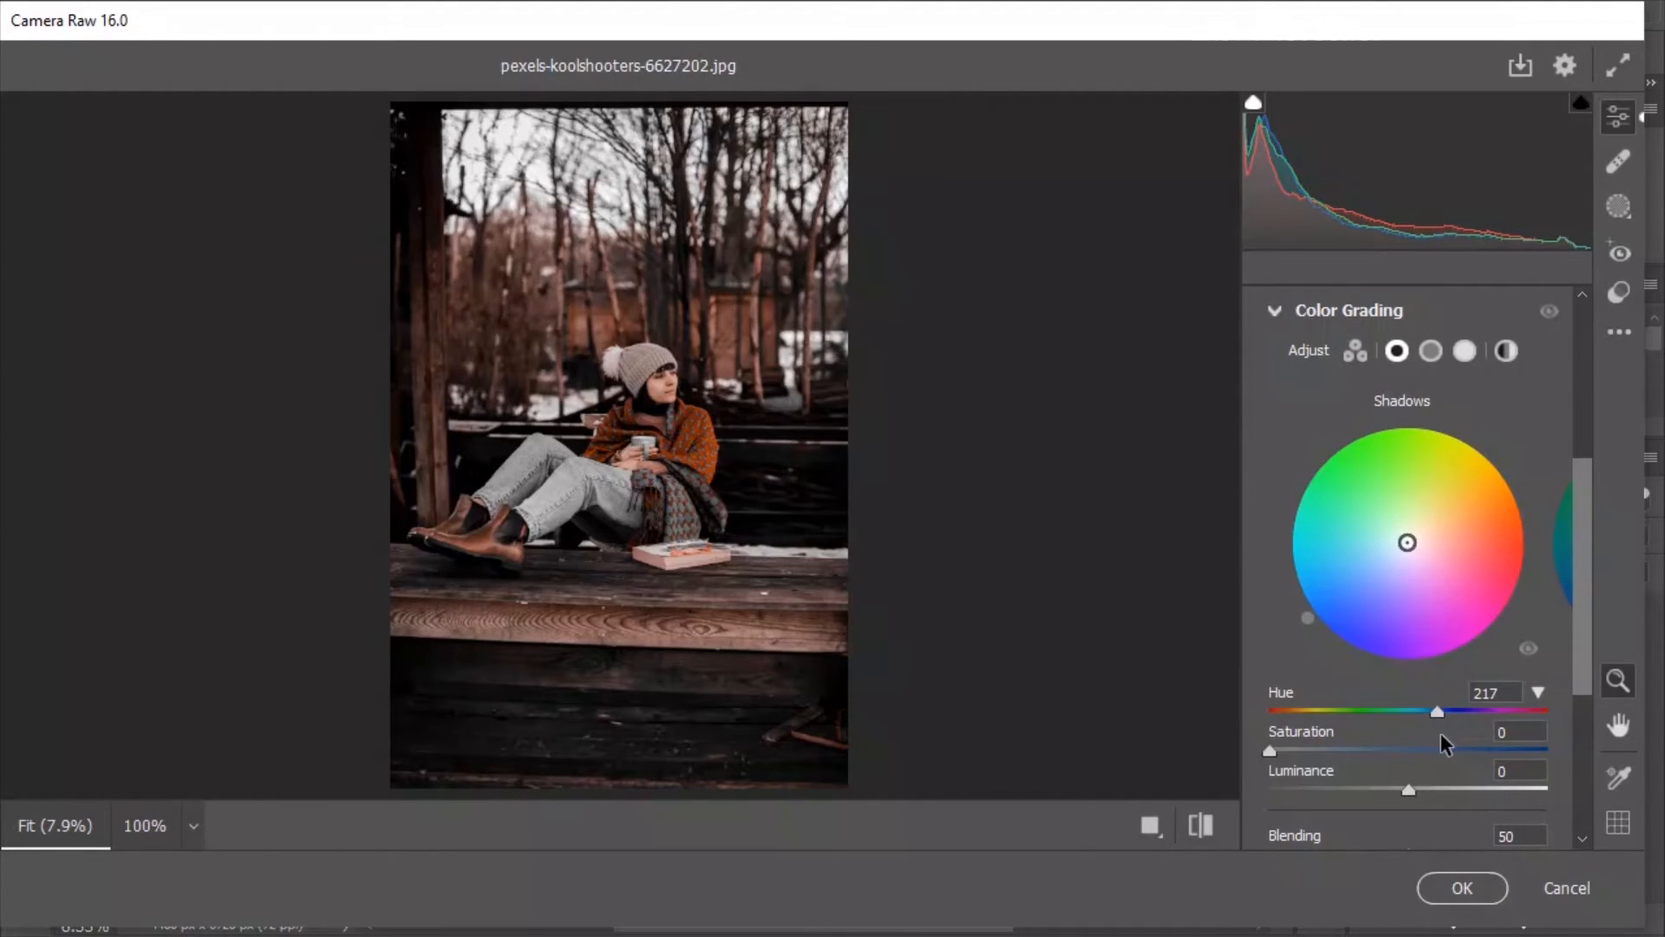
pyautogui.moveTo(1444, 743); pyautogui.dragTo(1447, 744)
pyautogui.moveTo(1269, 751); pyautogui.dragTo(1464, 773)
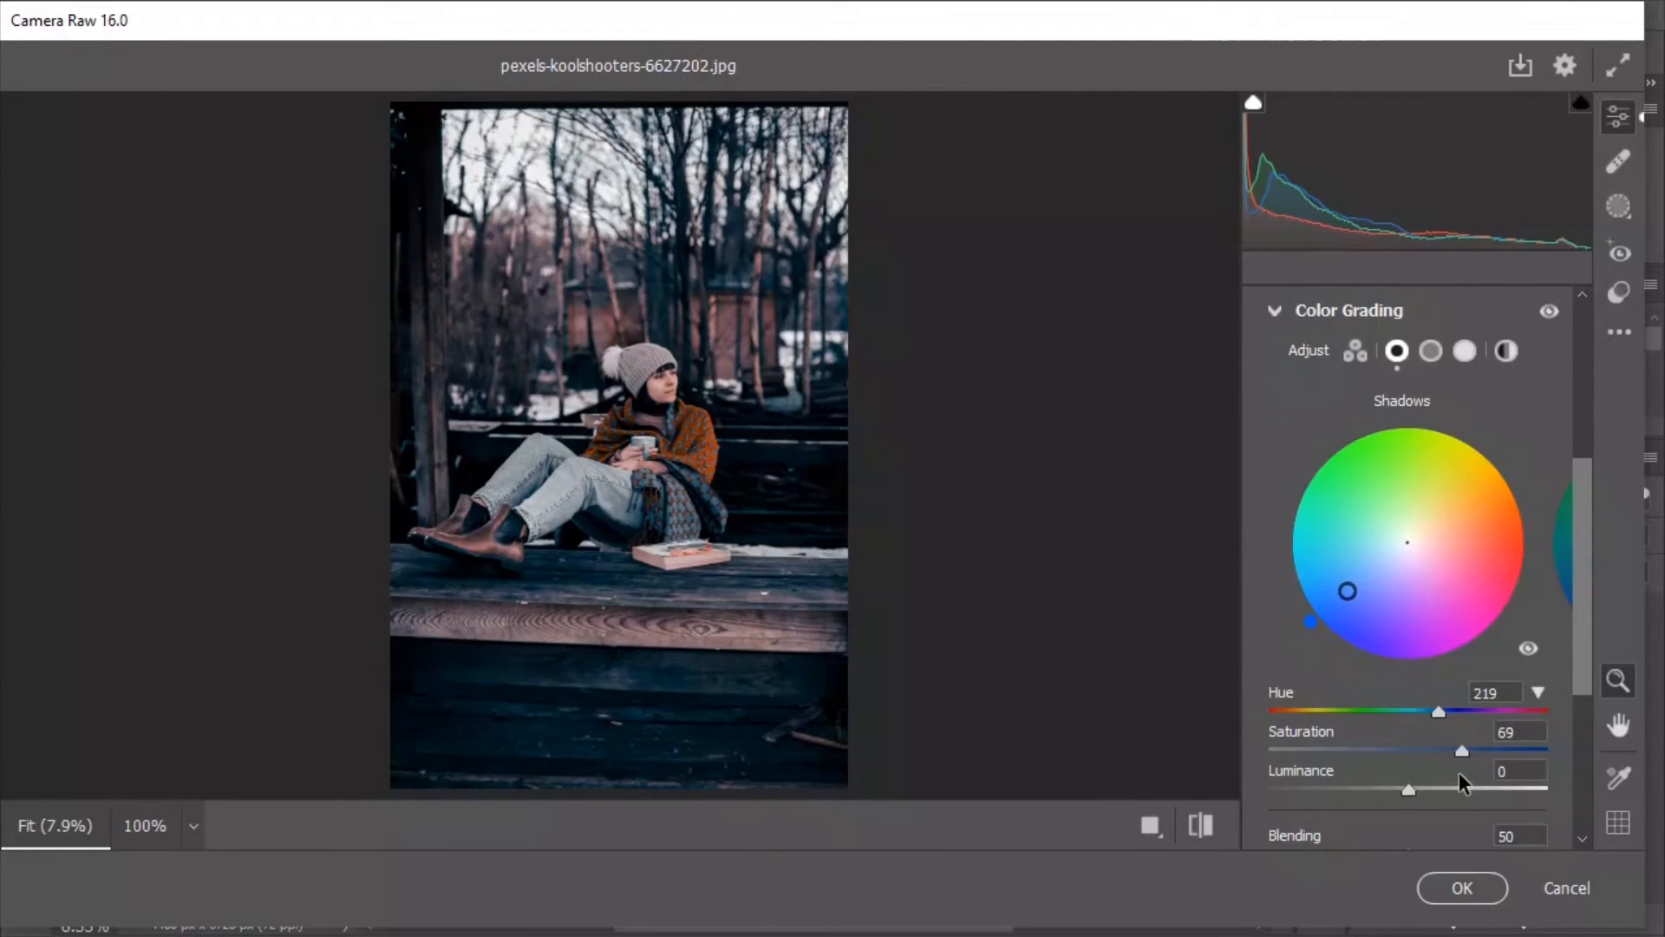
# Warm the midtones with hue 42 and saturation 21, and the highlights with hue 45 and saturation 4.
pyautogui.click(1432, 356)
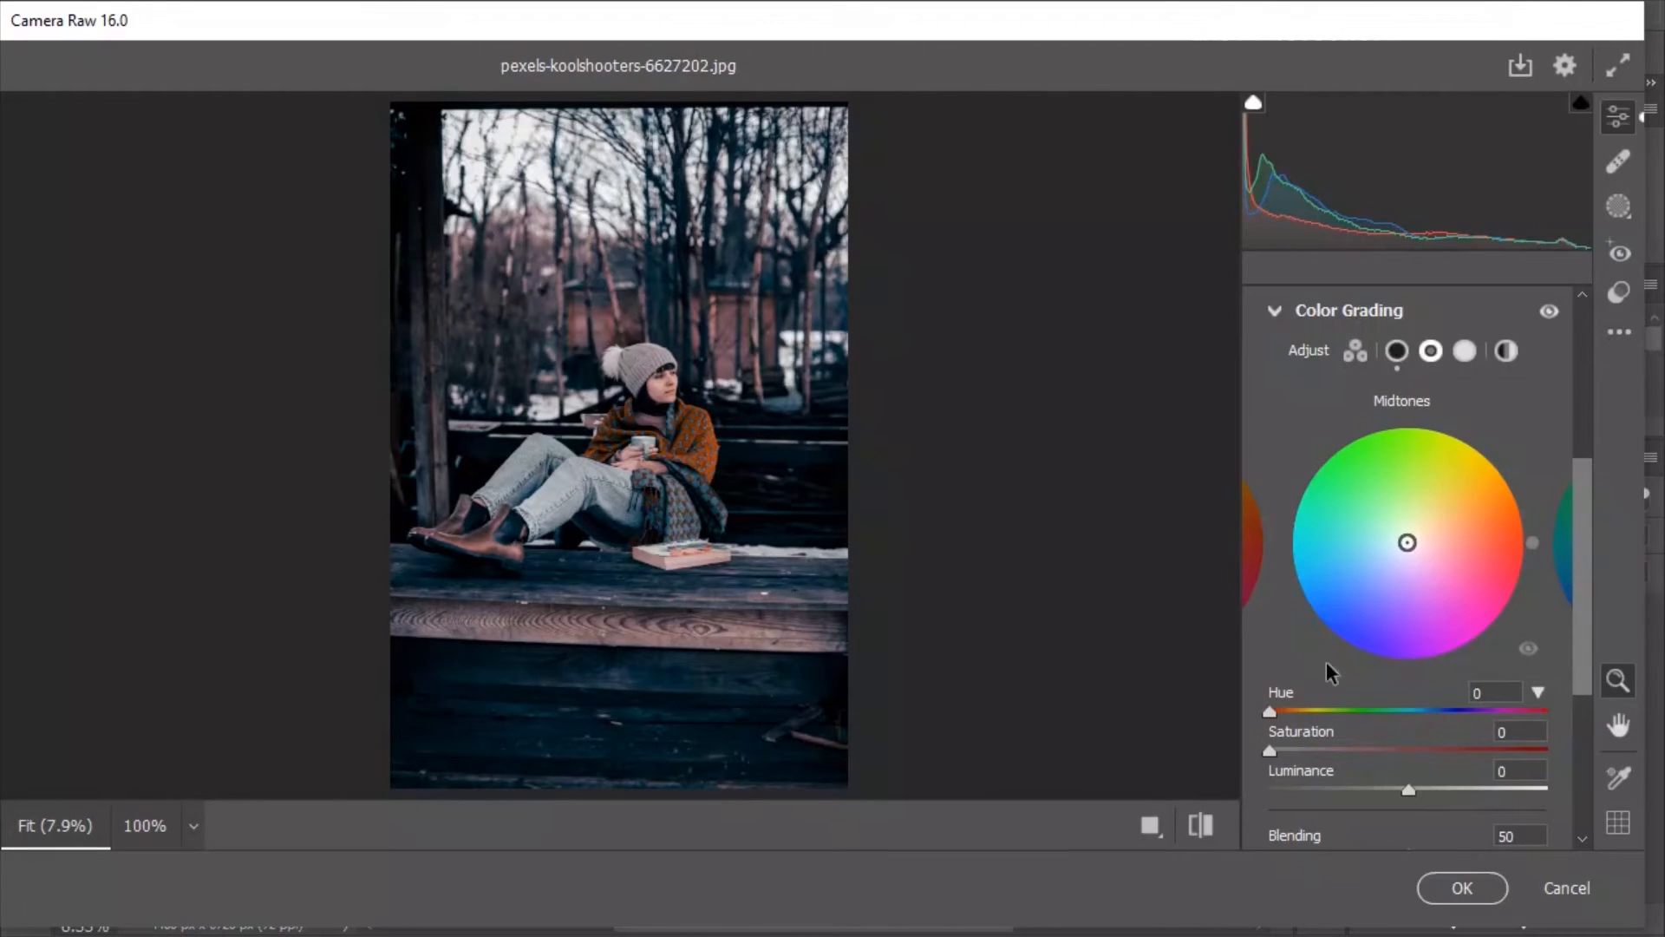
pyautogui.moveTo(1269, 712)
pyautogui.mouseDown()
pyautogui.moveTo(1323, 715)
pyautogui.moveTo(1303, 716)
pyautogui.moveTo(1294, 752)
pyautogui.moveTo(1328, 758)
pyautogui.mouseUp()
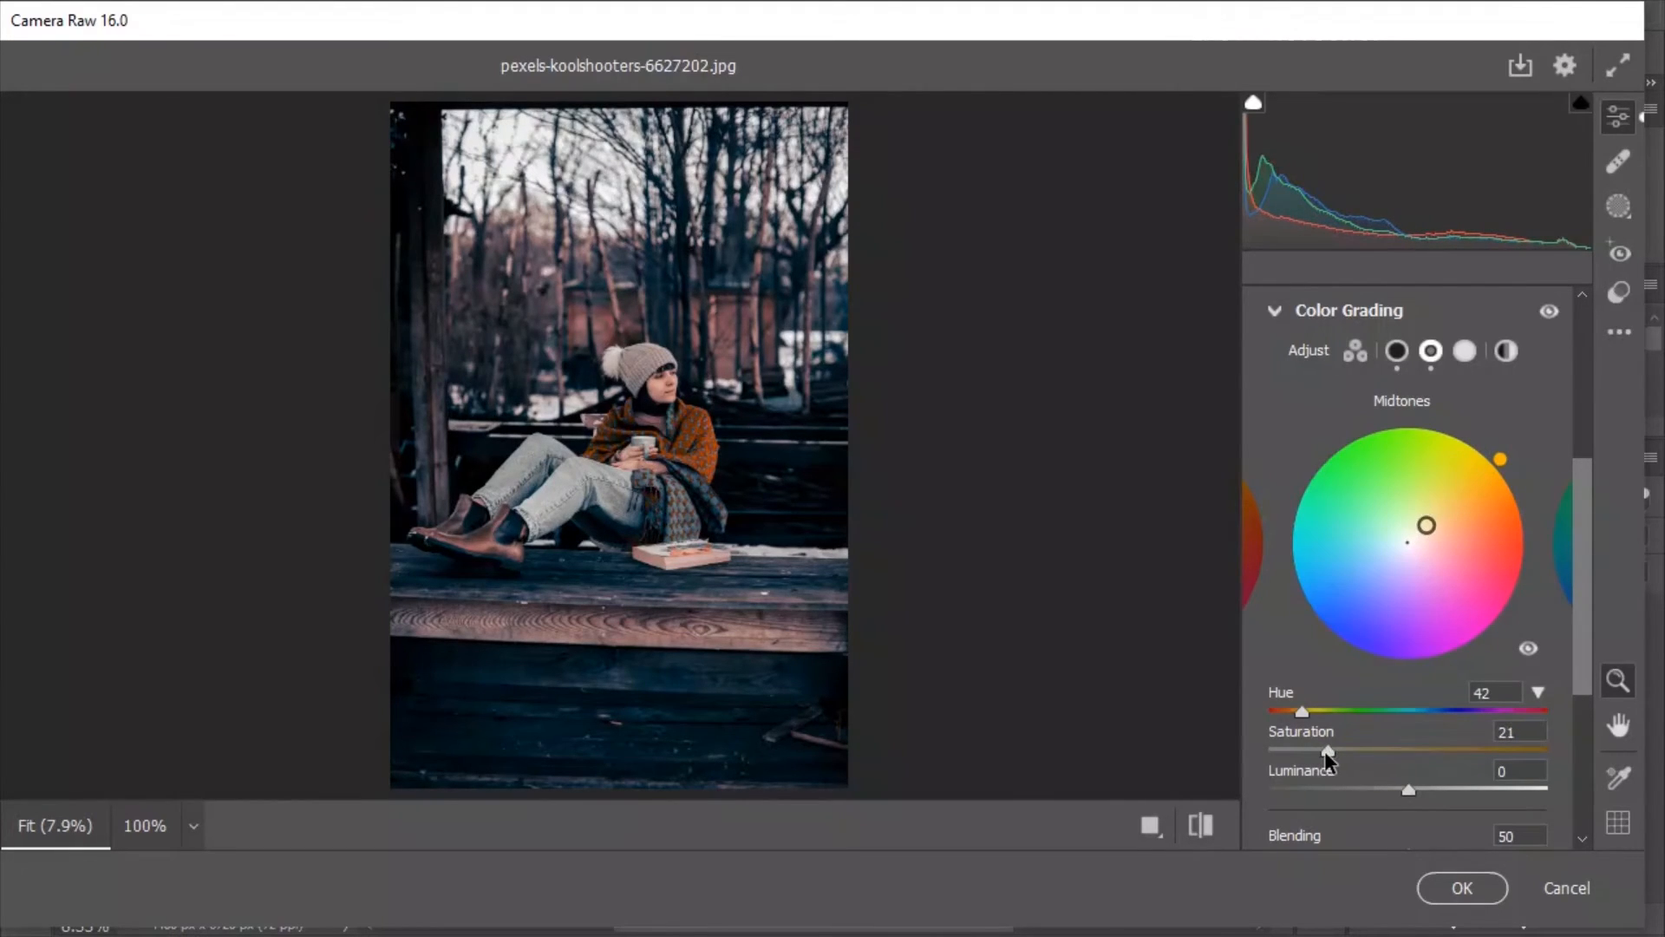
pyautogui.click(1465, 354)
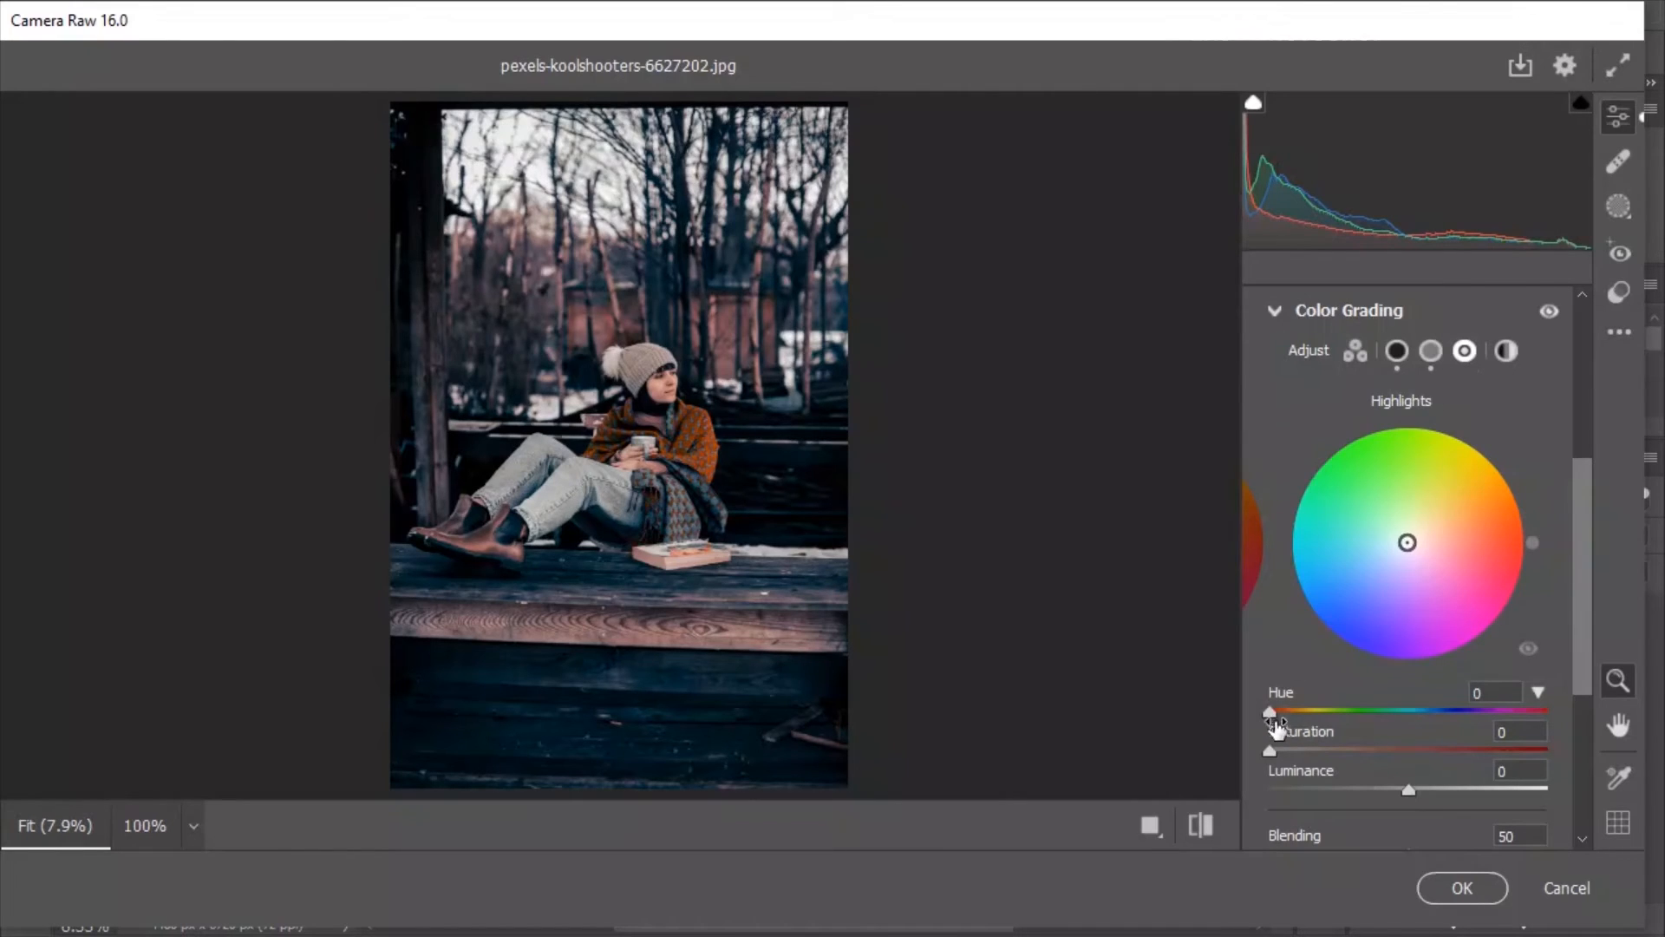
pyautogui.moveTo(1272, 714); pyautogui.dragTo(1306, 710)
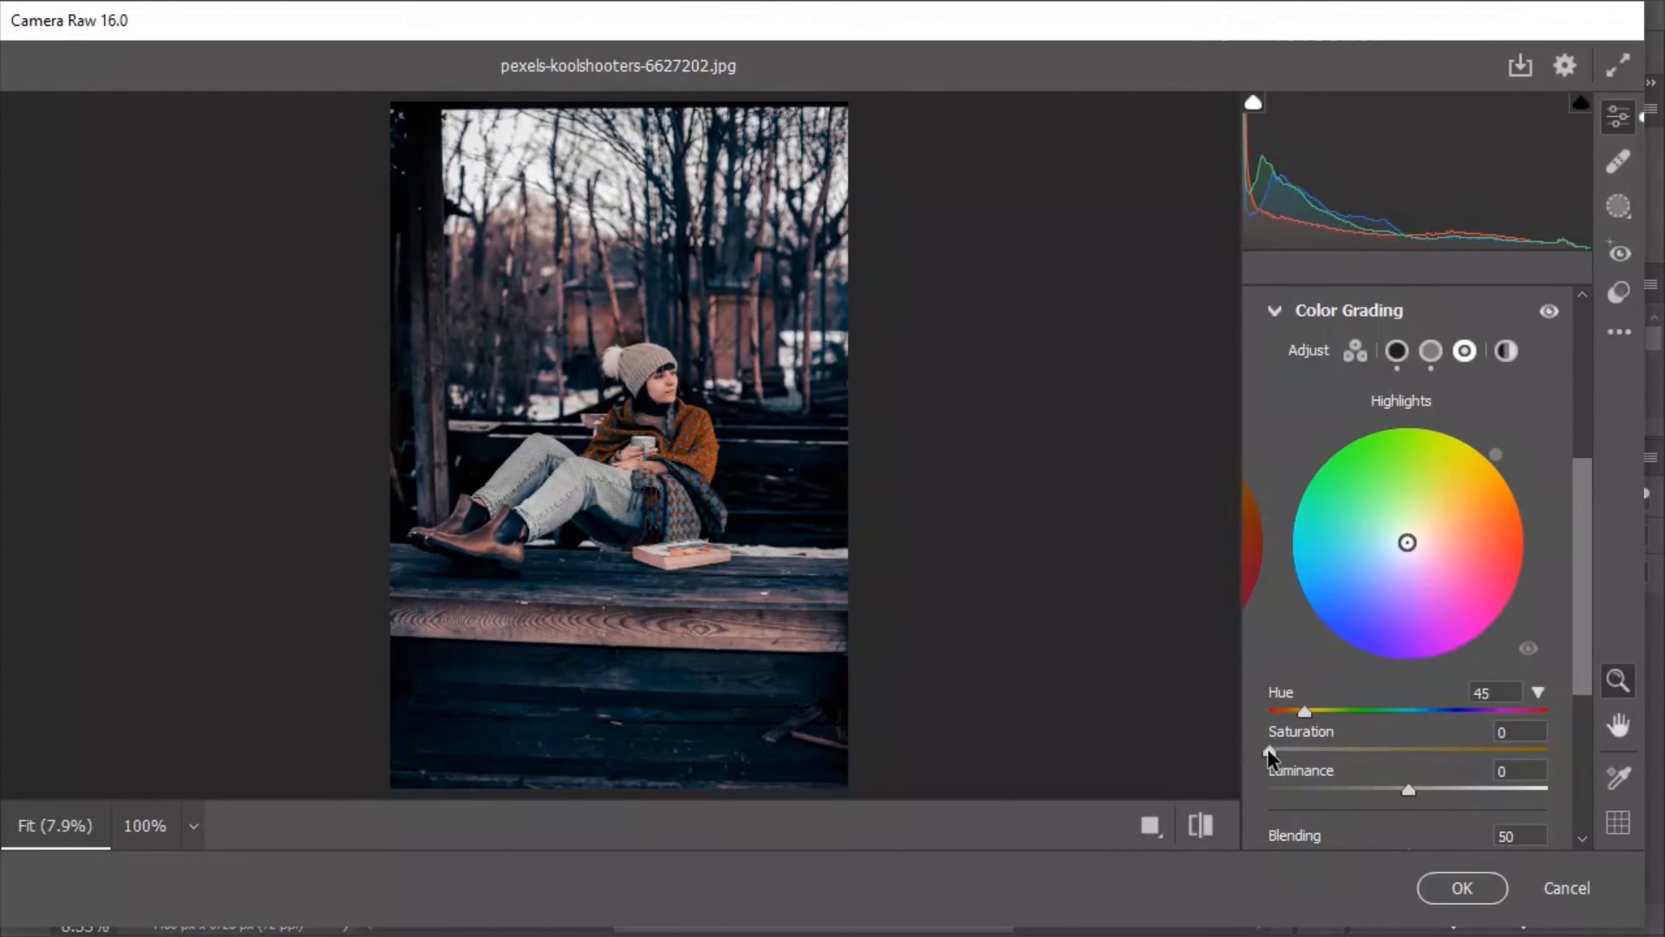
pyautogui.moveTo(1269, 751); pyautogui.dragTo(1281, 751)
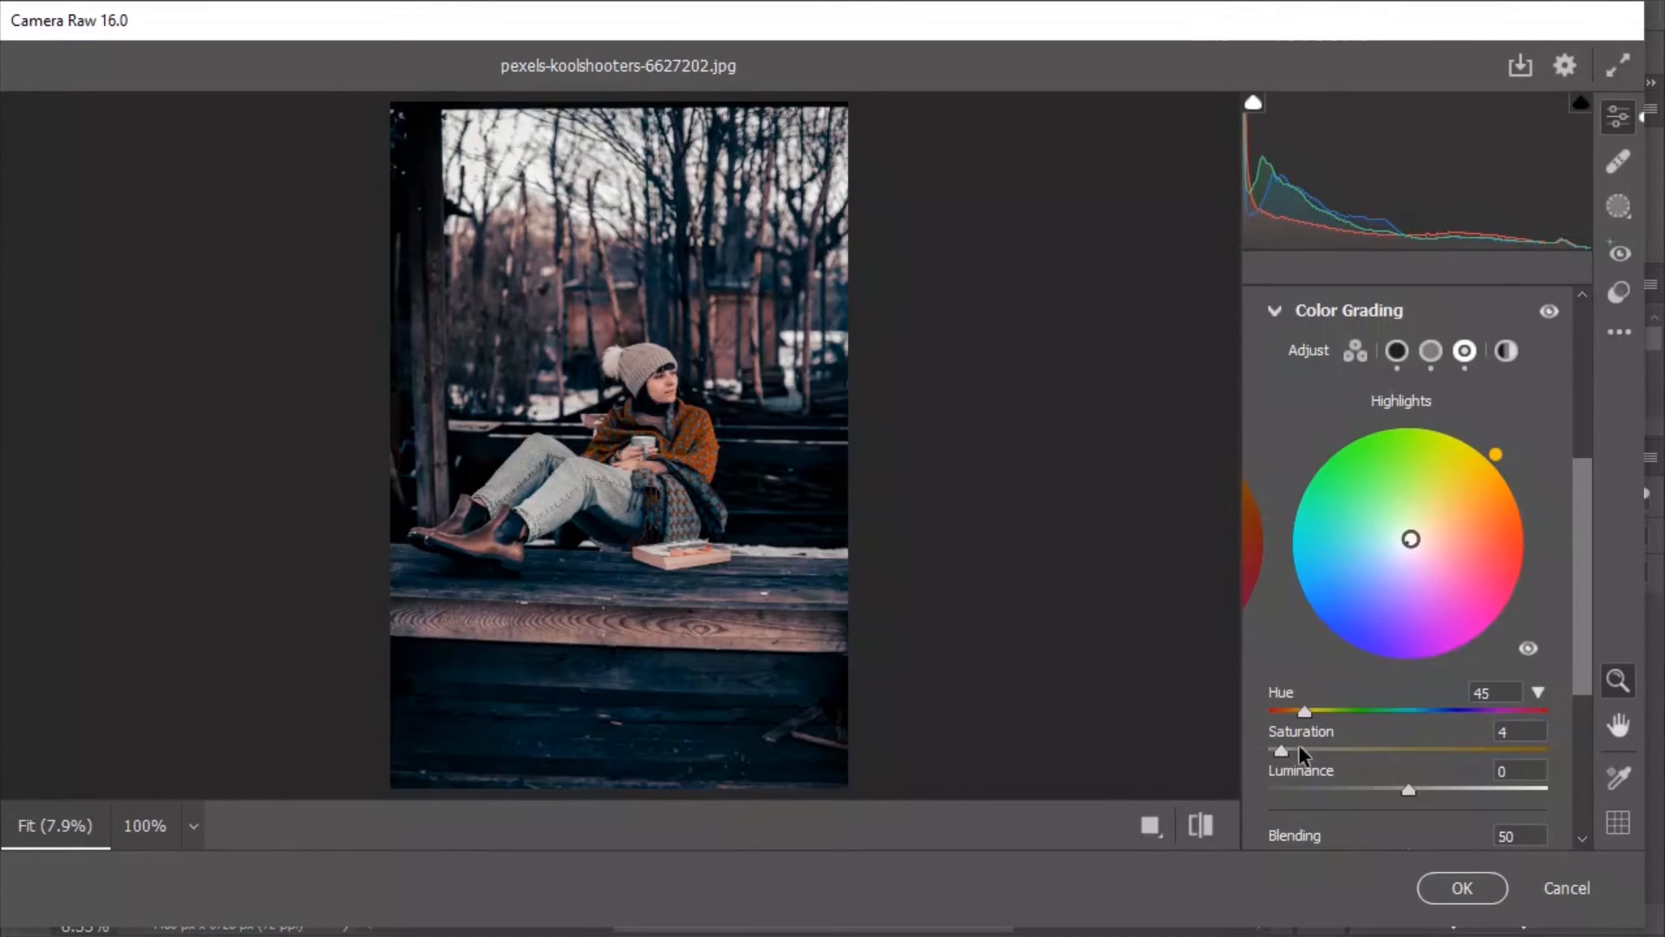
pyautogui.moveTo(1583, 650); pyautogui.dragTo(1583, 597)
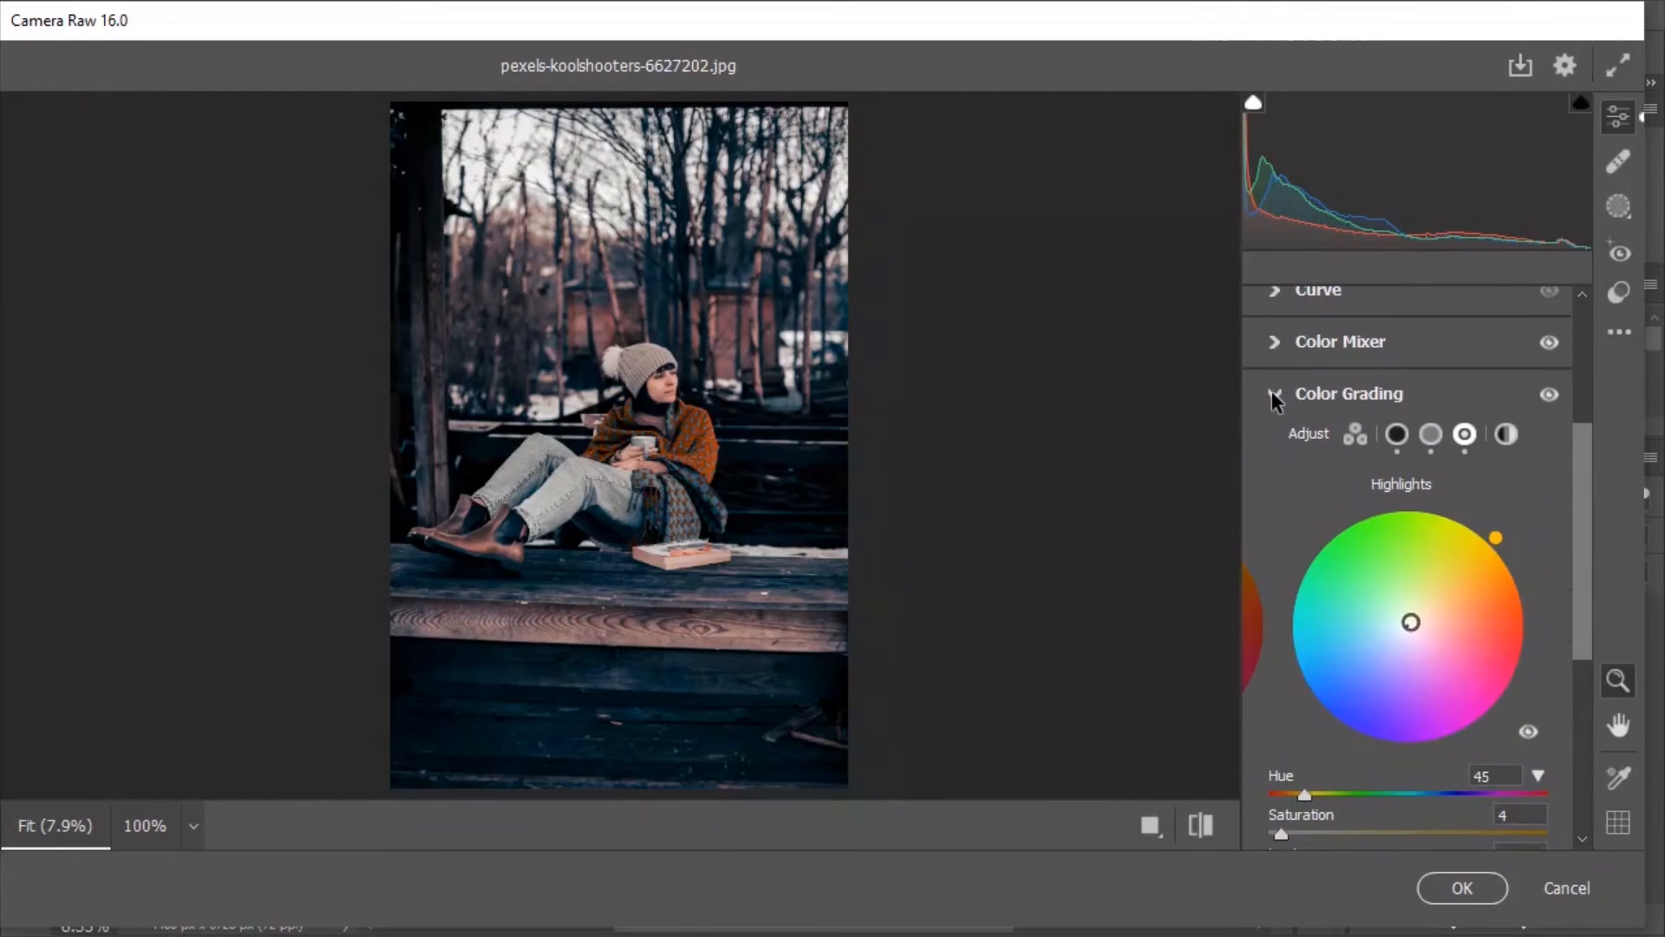
pyautogui.click(1273, 395)
# Add a moderate amount of Sharpening to the photo in the Detail adjustments.
pyautogui.click(1271, 615)
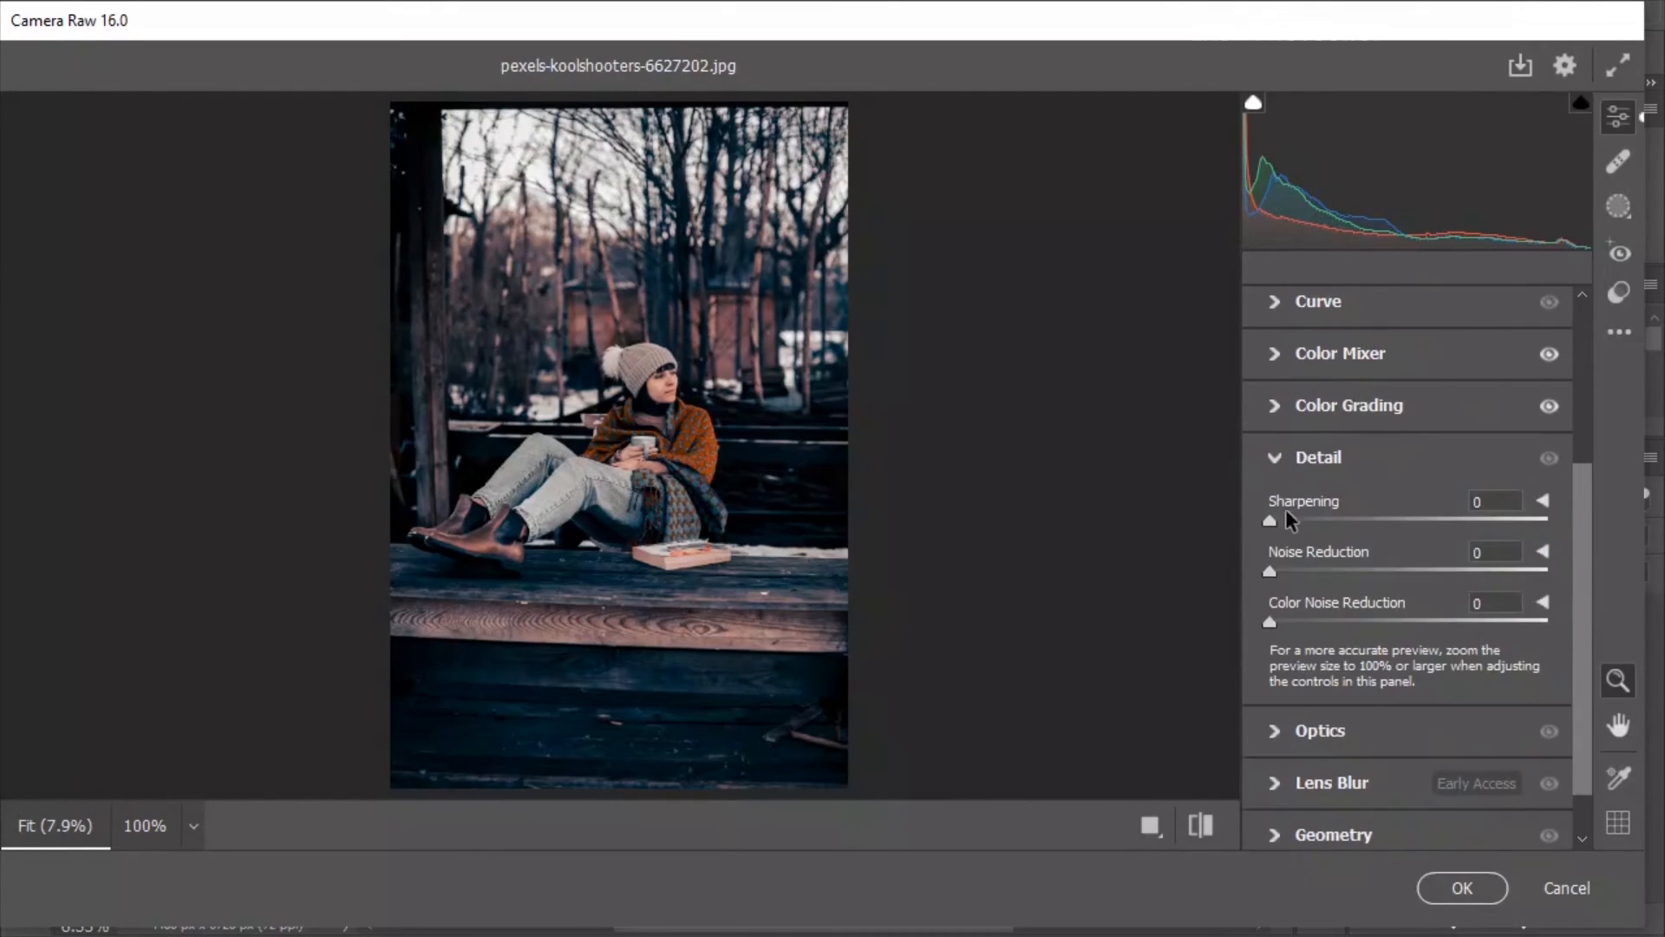
pyautogui.moveTo(1270, 521); pyautogui.dragTo(1328, 529)
pyautogui.click(1275, 457)
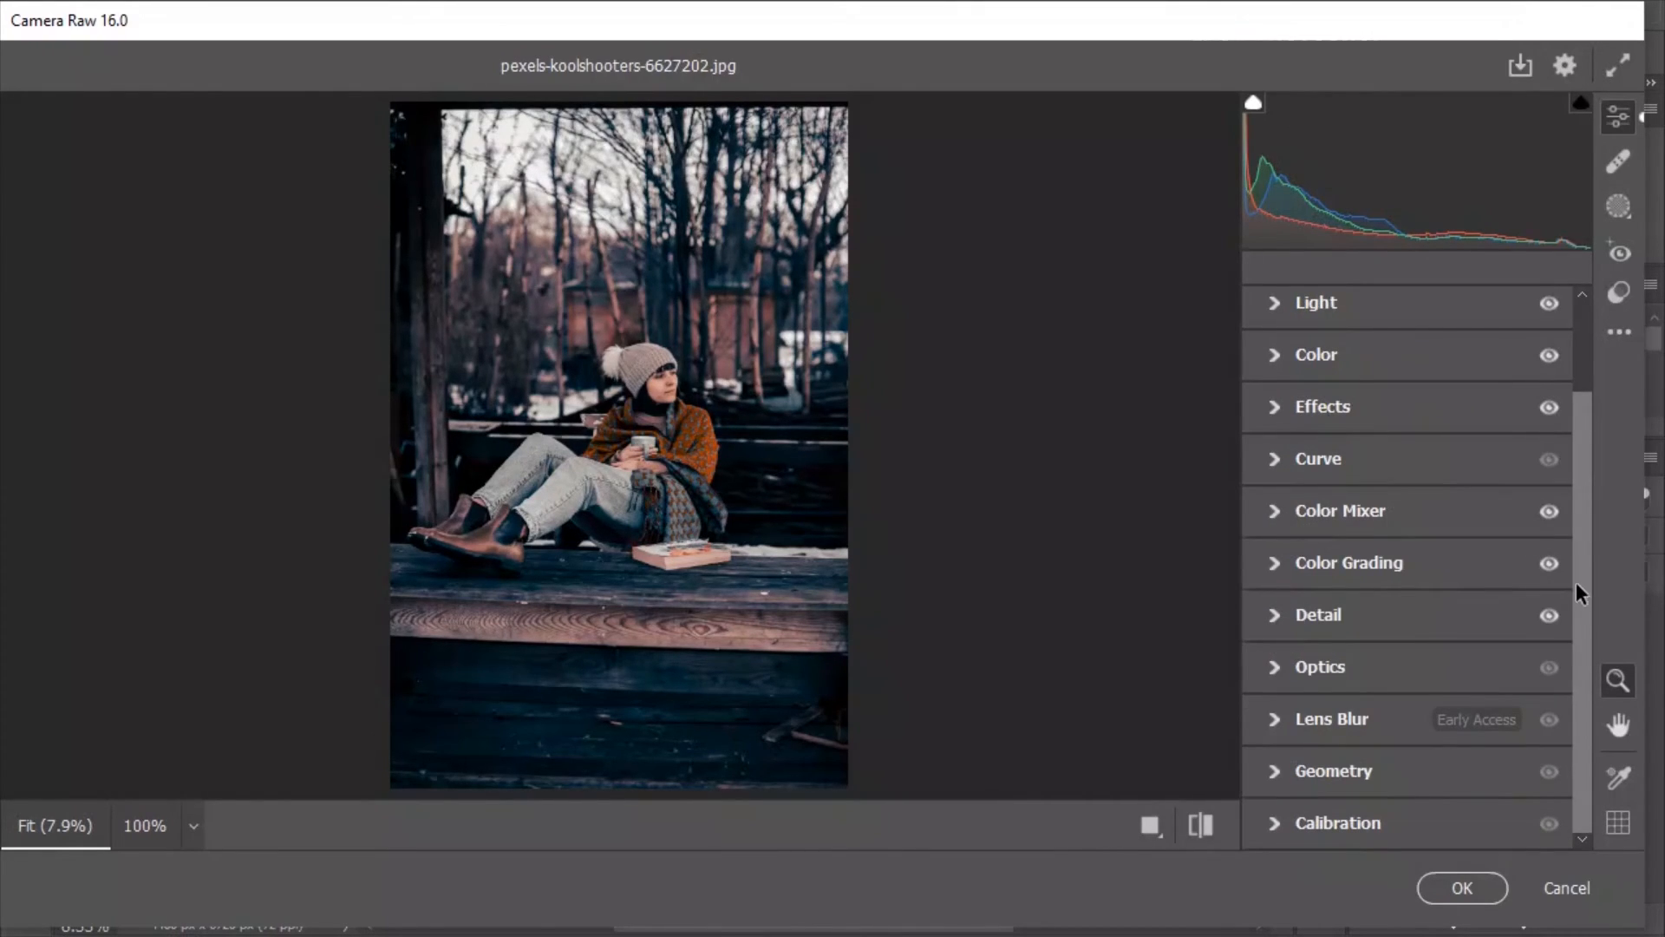
# Set the Green Primary hue to +100 in the Calibration adjustments.
pyautogui.click(1275, 822)
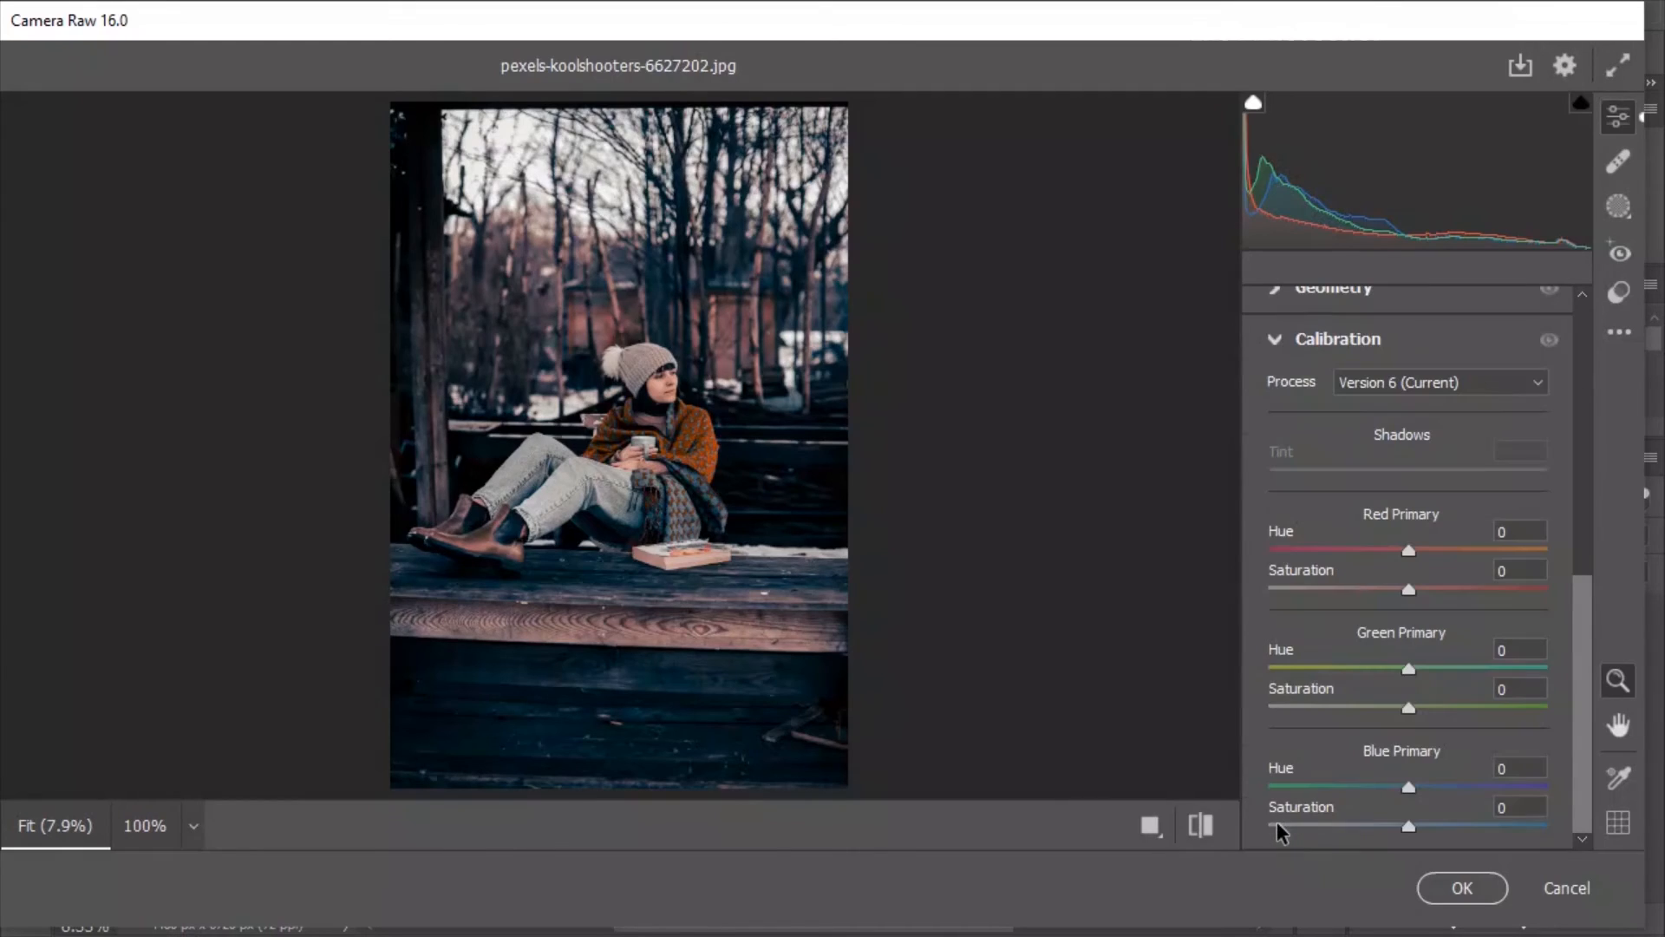
pyautogui.moveTo(1409, 668); pyautogui.dragTo(1556, 672)
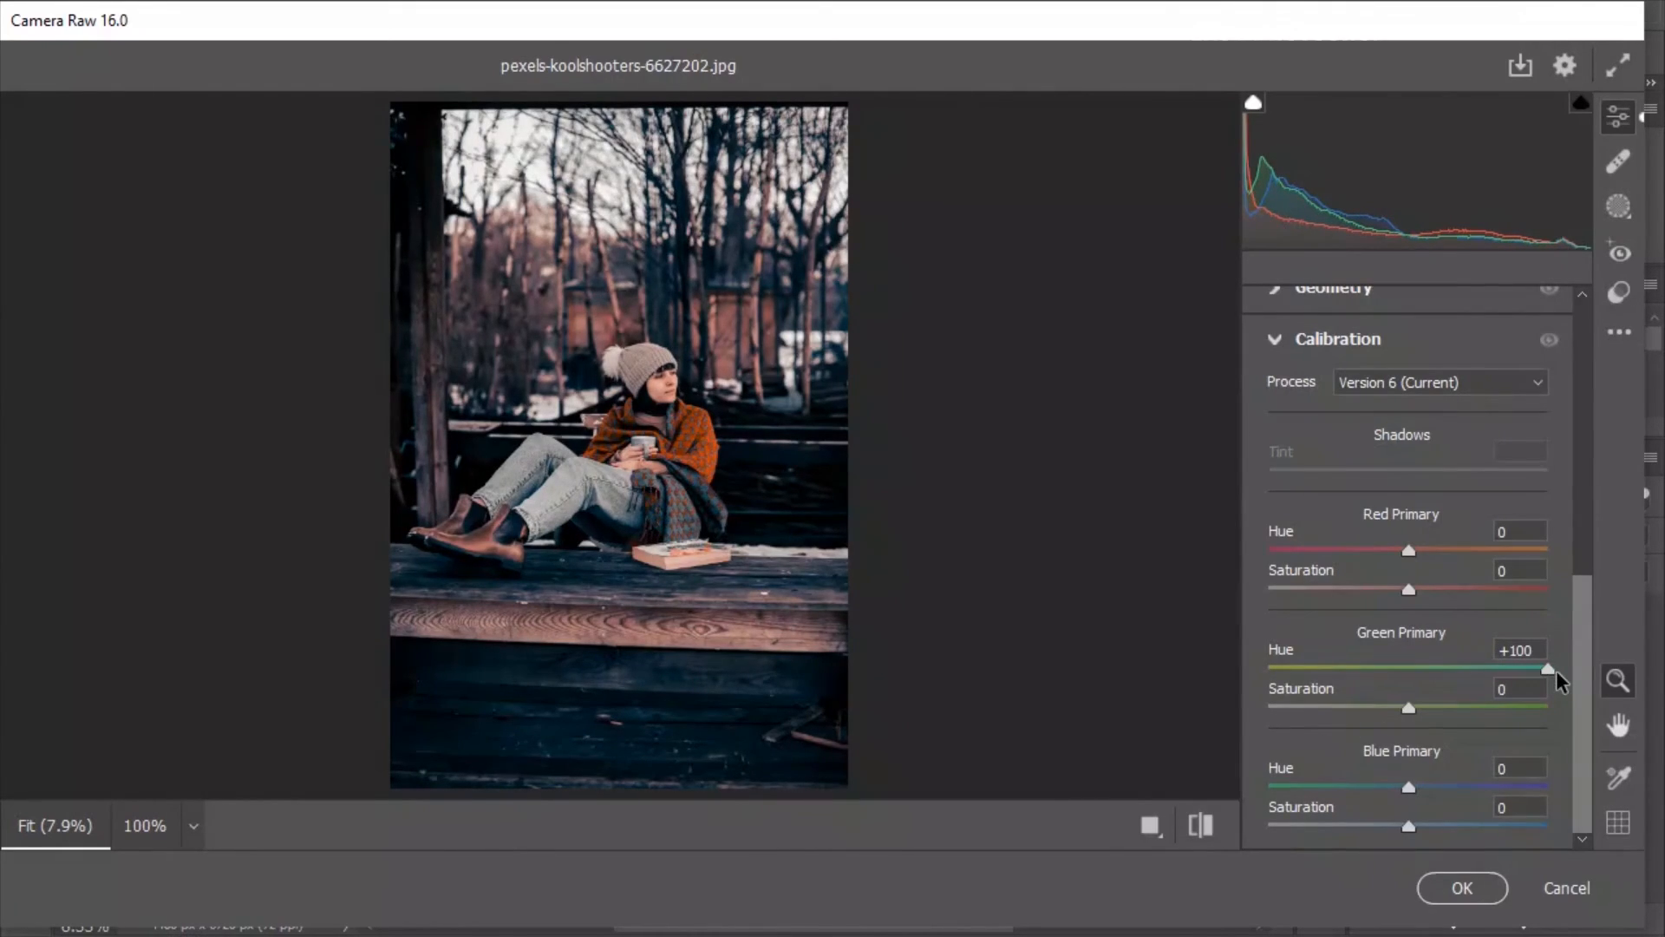
# Compare the graded photo with its default settings and apply the Camera Raw adjustments.
pyautogui.click(1201, 827)
pyautogui.click(1201, 826)
pyautogui.click(1201, 826)
pyautogui.click(1201, 826)
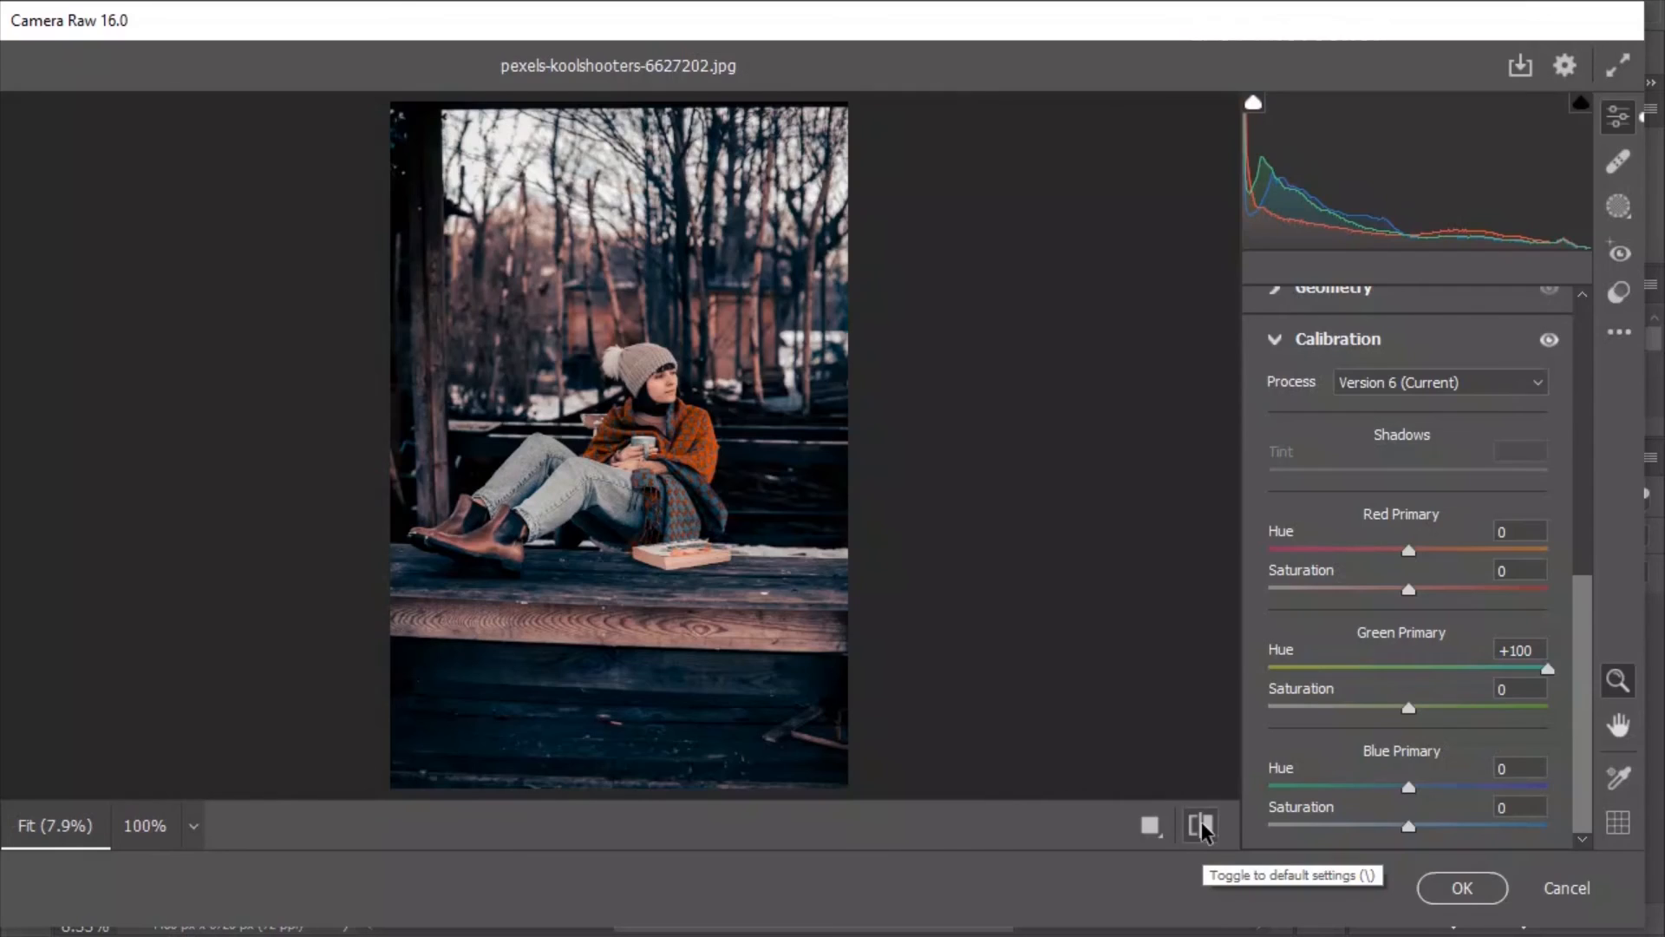
pyautogui.click(1462, 887)
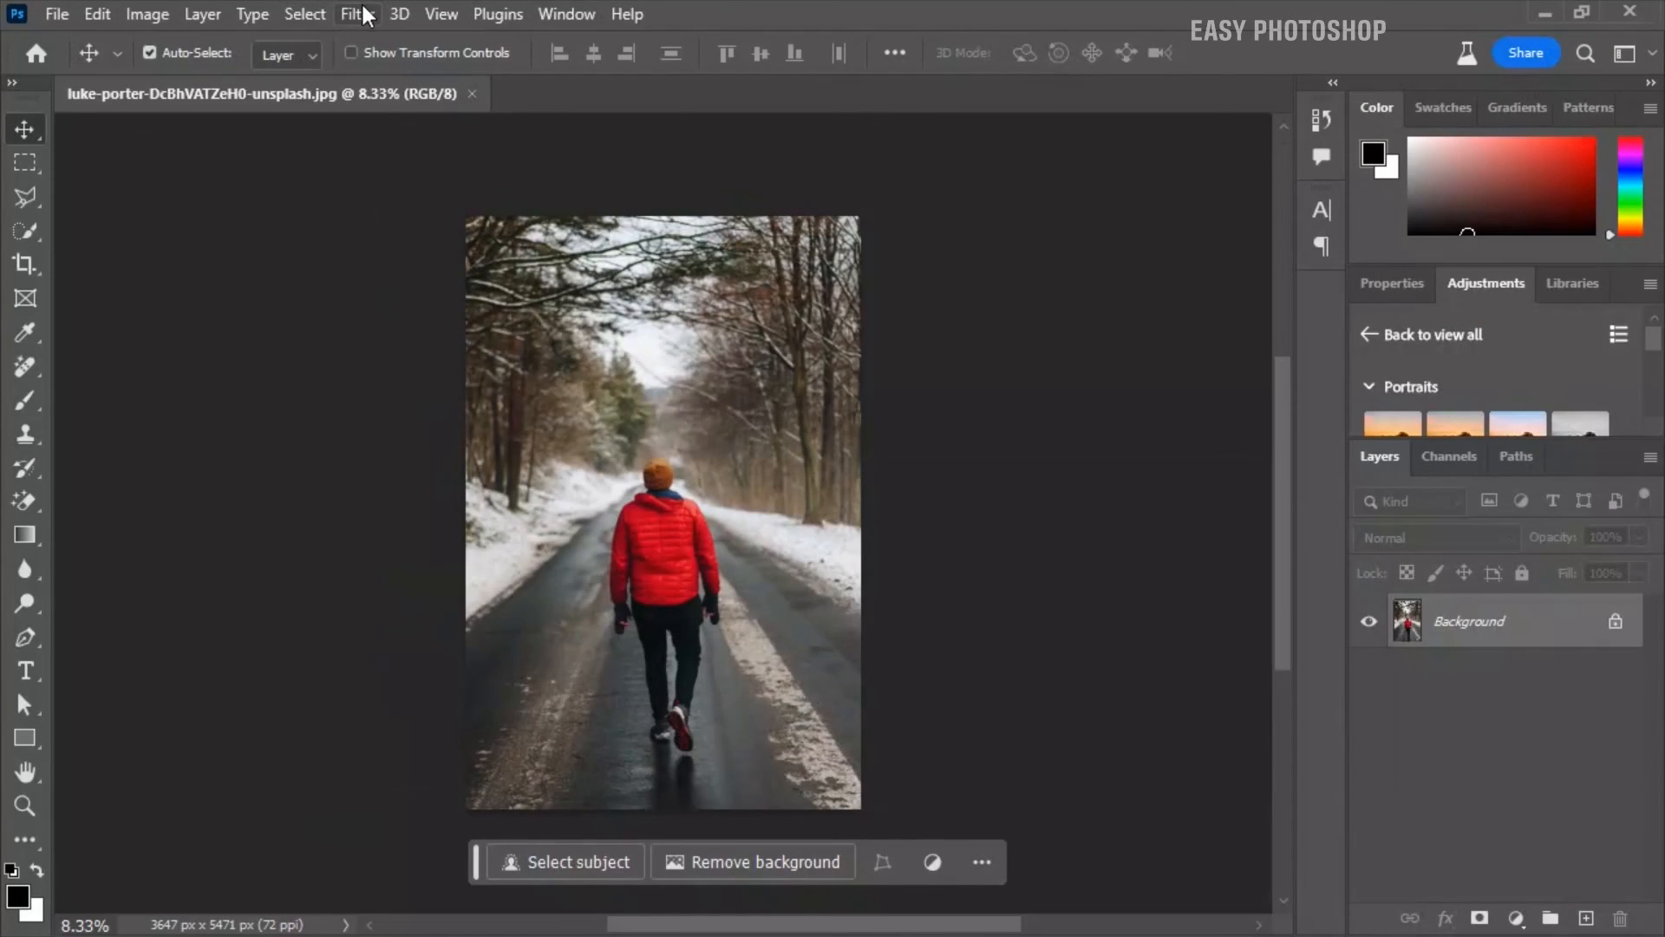
# Reapply the last Camera Raw Filter to the photo of the person walking away and the photo of the man facing forward.
pyautogui.click(360, 15)
pyautogui.click(379, 83)
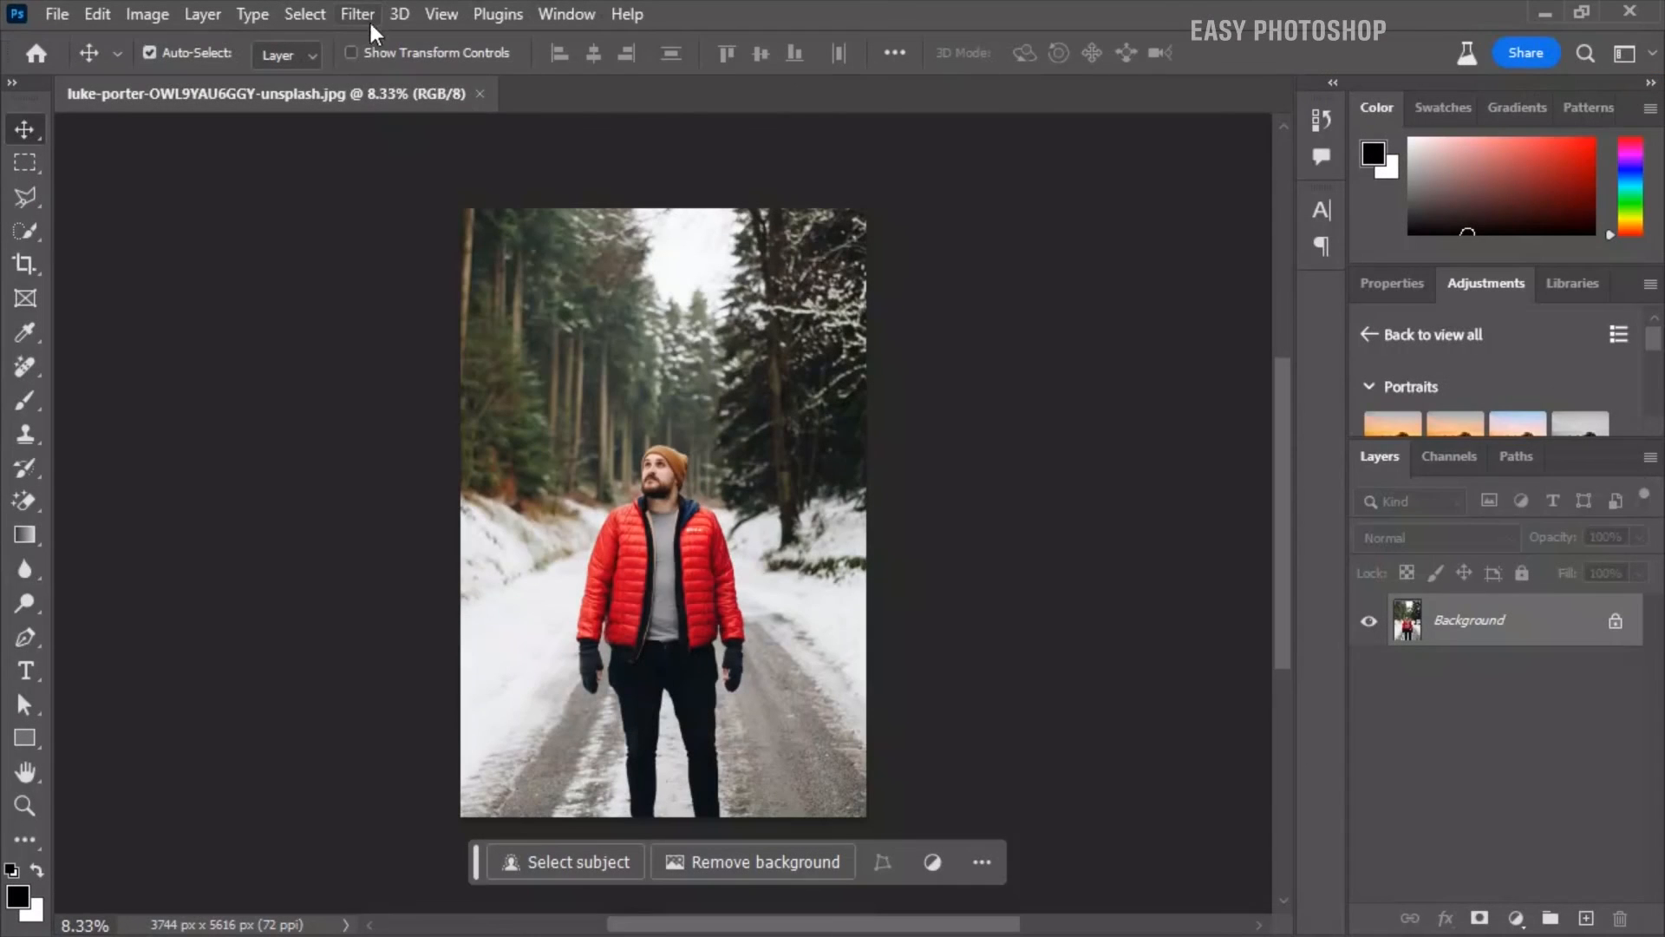
pyautogui.click(359, 15)
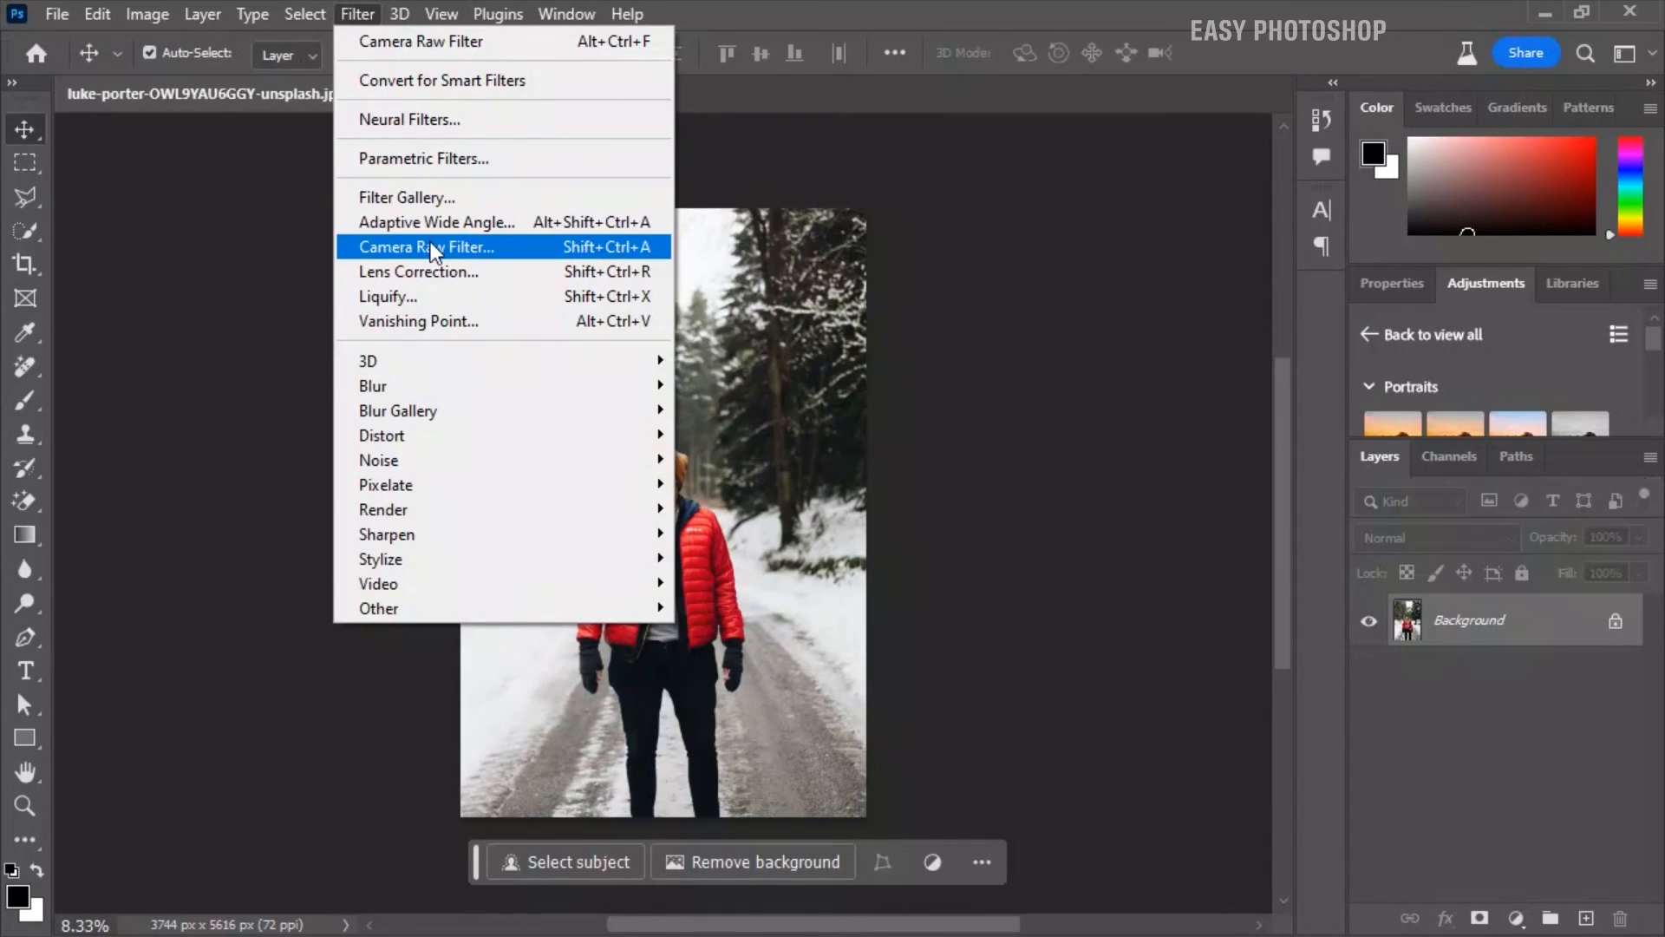
pyautogui.click(451, 54)
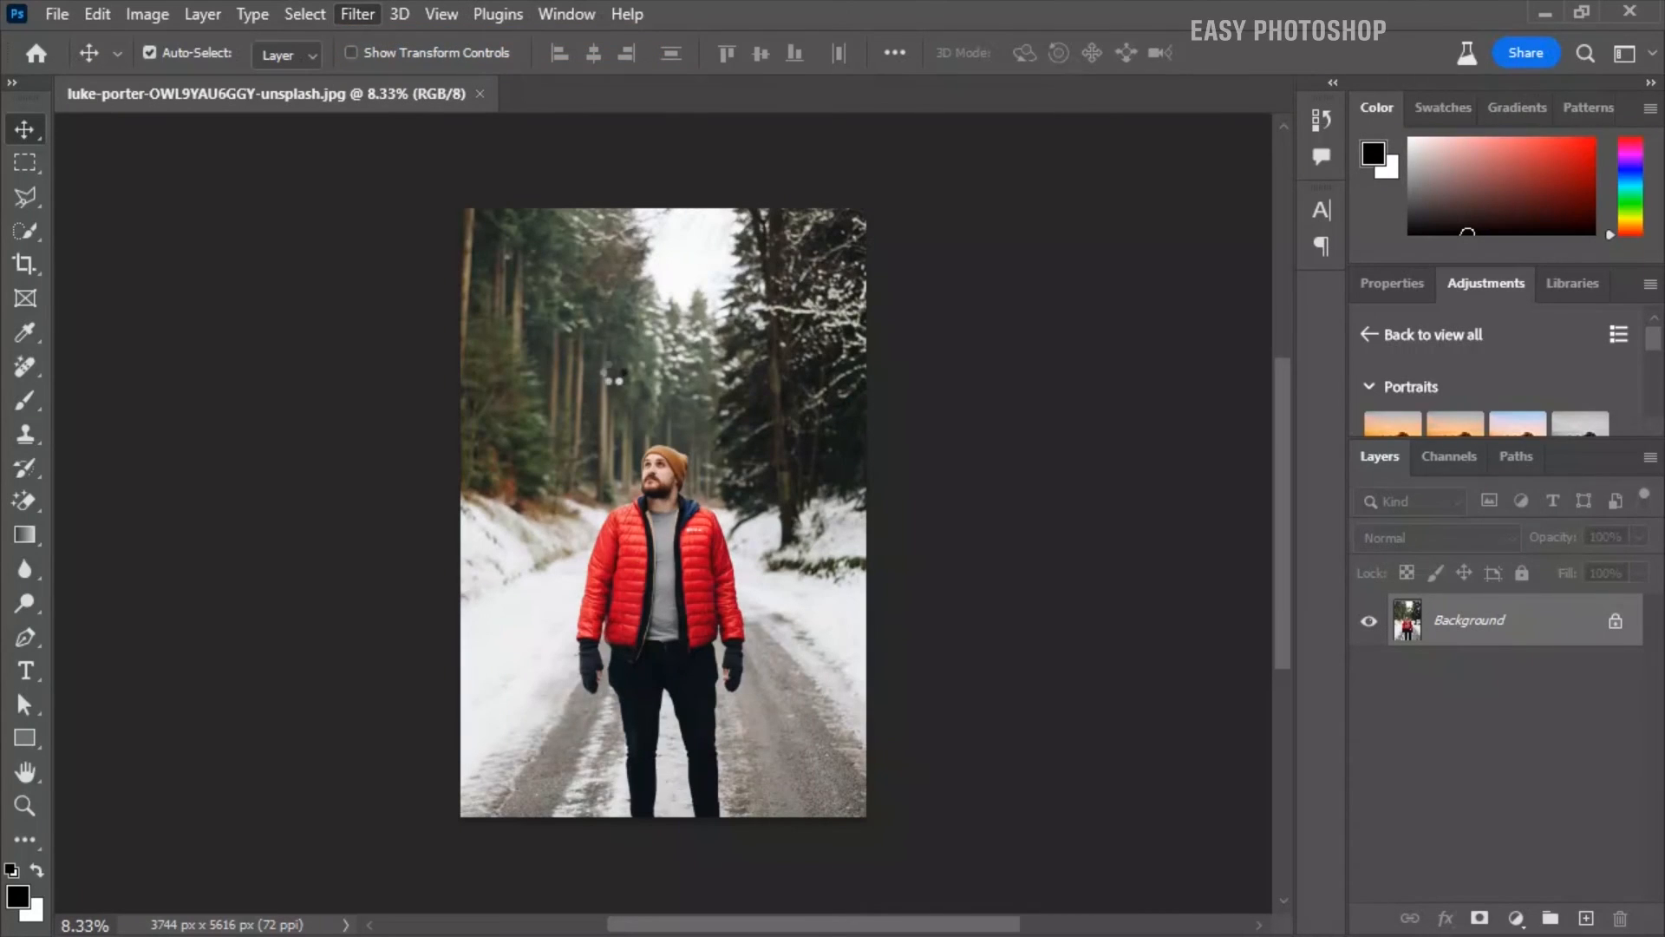